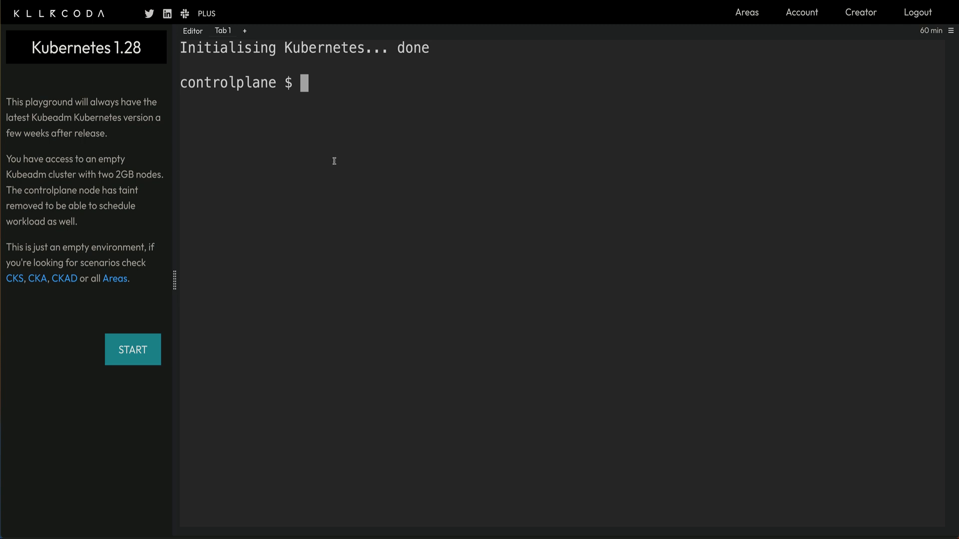
Run kubectl get nodes to see controlplane and node01 Ready on v1.28.4, run helm, then clear the screen.
type("kubectl ")
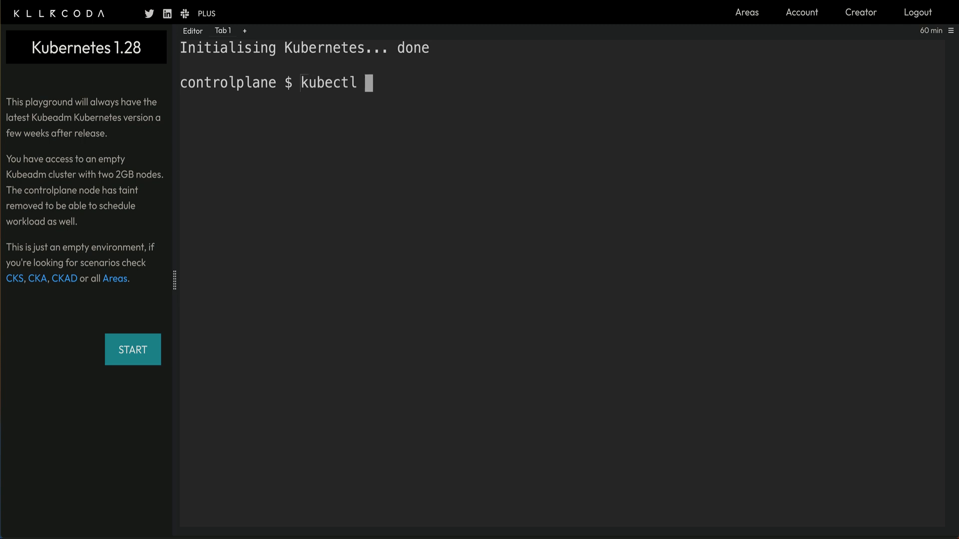
type("get nodes")
key("Return")
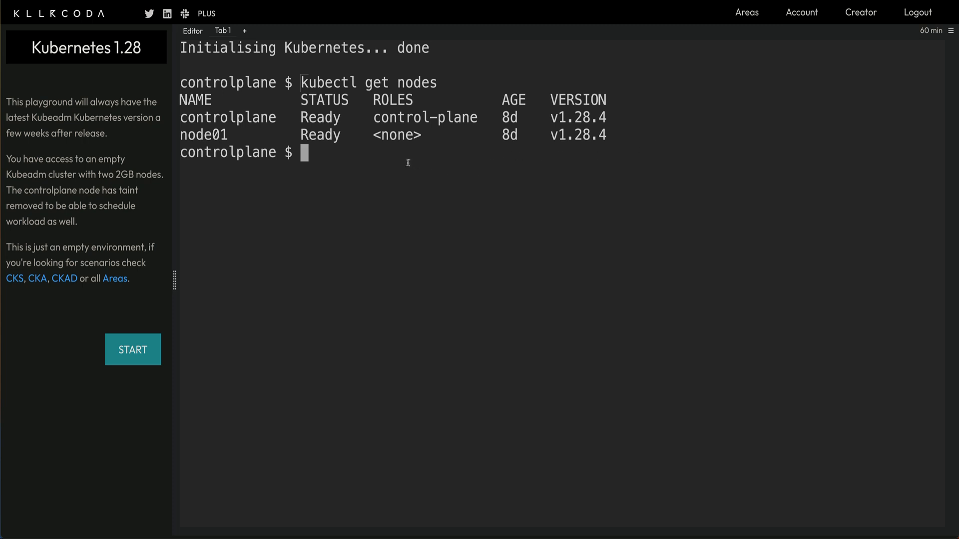
key("Return")
key("Return")
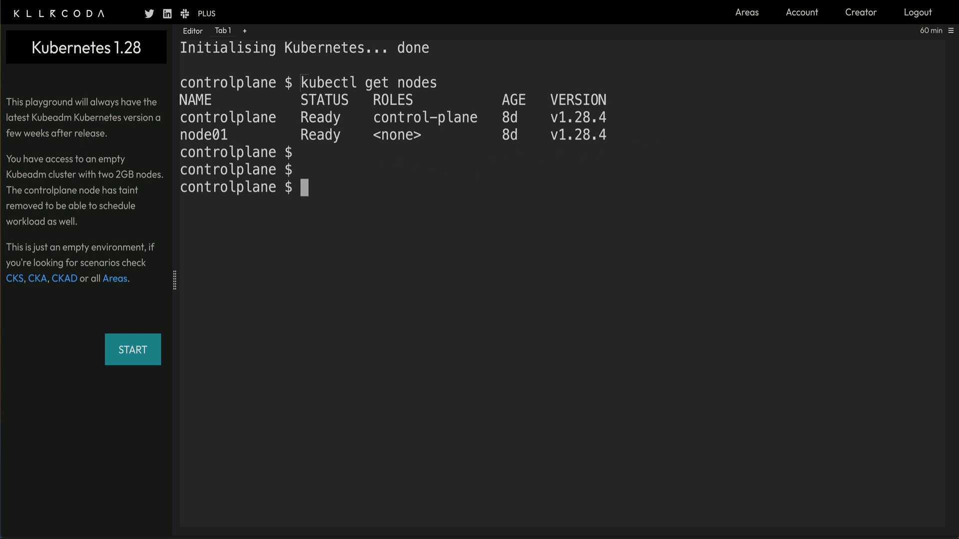
type("helm")
key("Return")
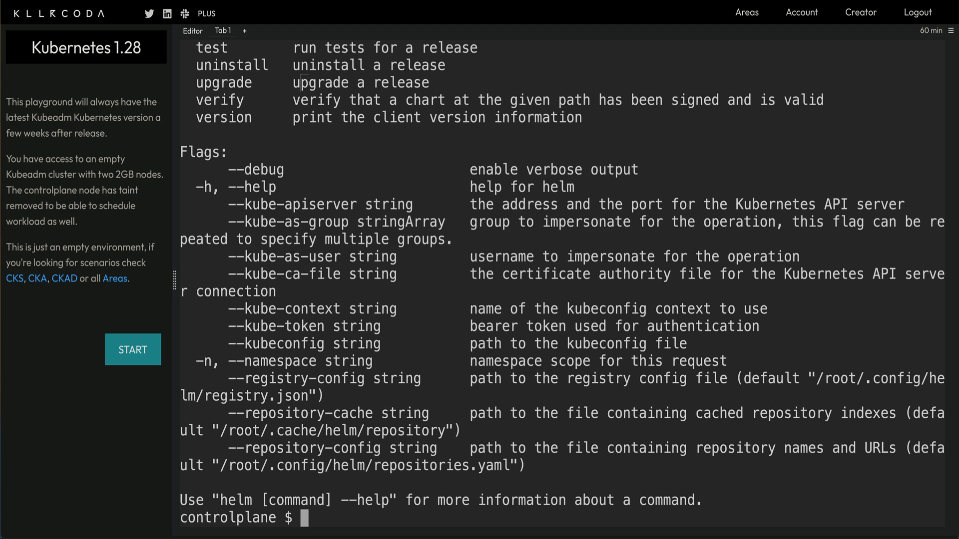
key("ctrl+l")
Check the installed Helm version with helm version, noting the outdated v3.6.3.
key("Return")
key("Return")
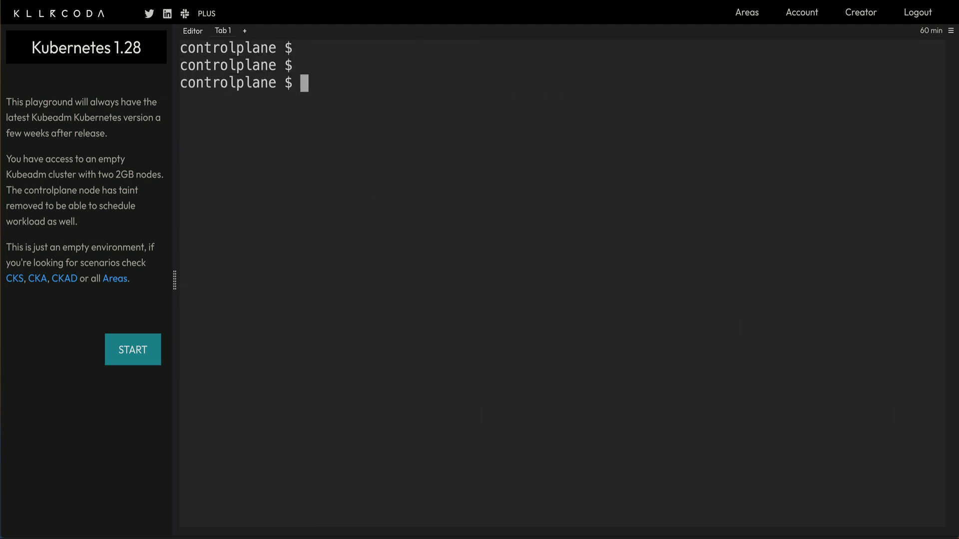
type("helm version")
key("Return")
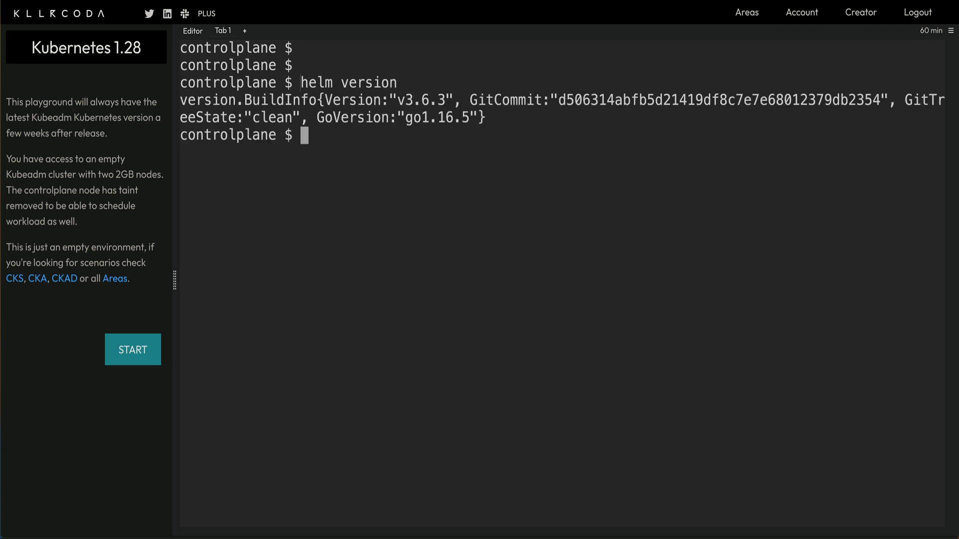
left_click_drag(405, 100, 456, 103)
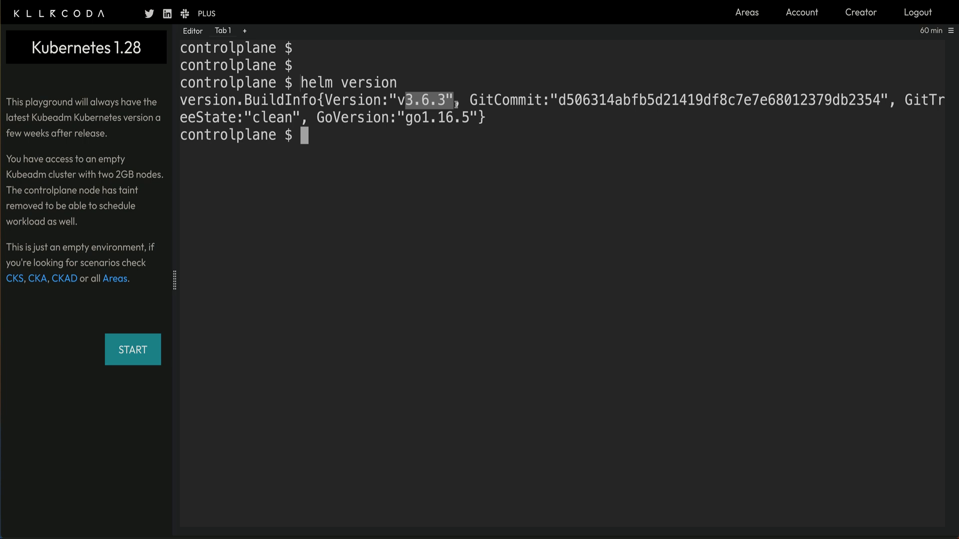
left_click(509, 169)
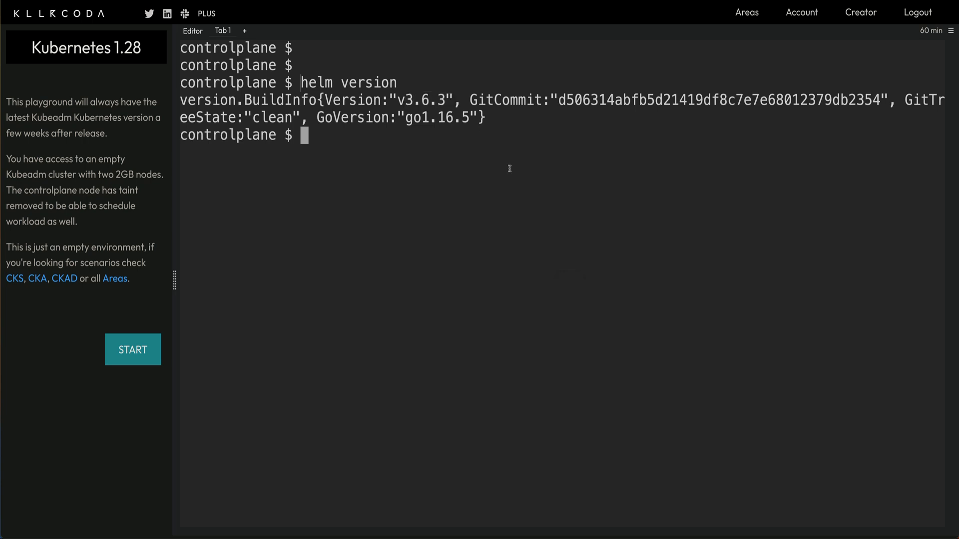
Locate the helm binary at /usr/bin/helm with which helm and delete it with rm -rf.
type("rm")
key("BackSpace")
key("BackSpace")
key("BackSpace")
type("which helm")
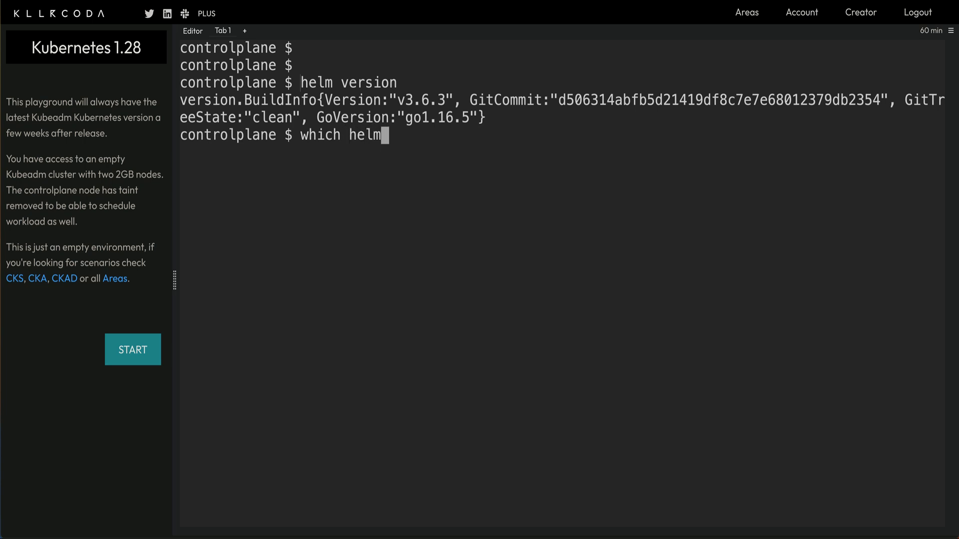
key("Return")
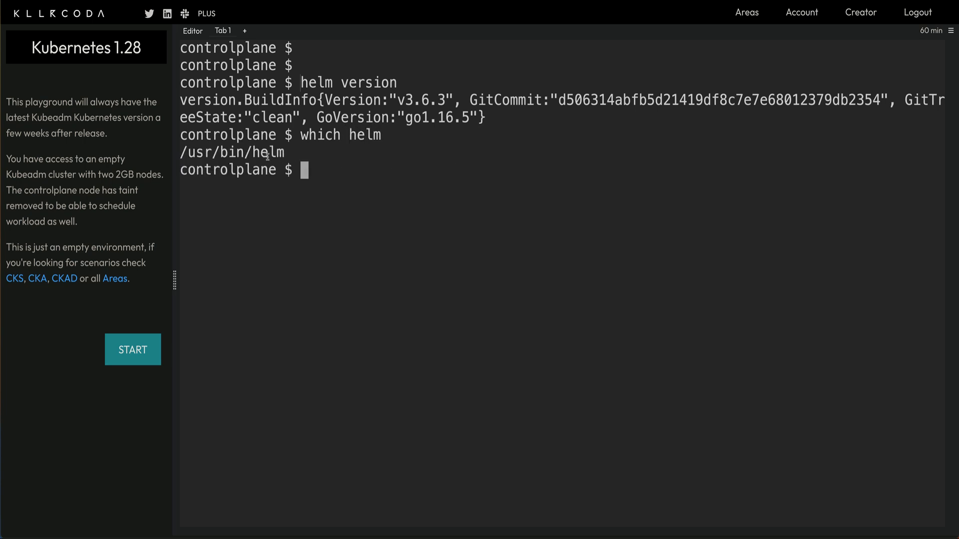
double_click(268, 158)
type("rm -rf")
type("/usr/bin/helm")
key("Return")
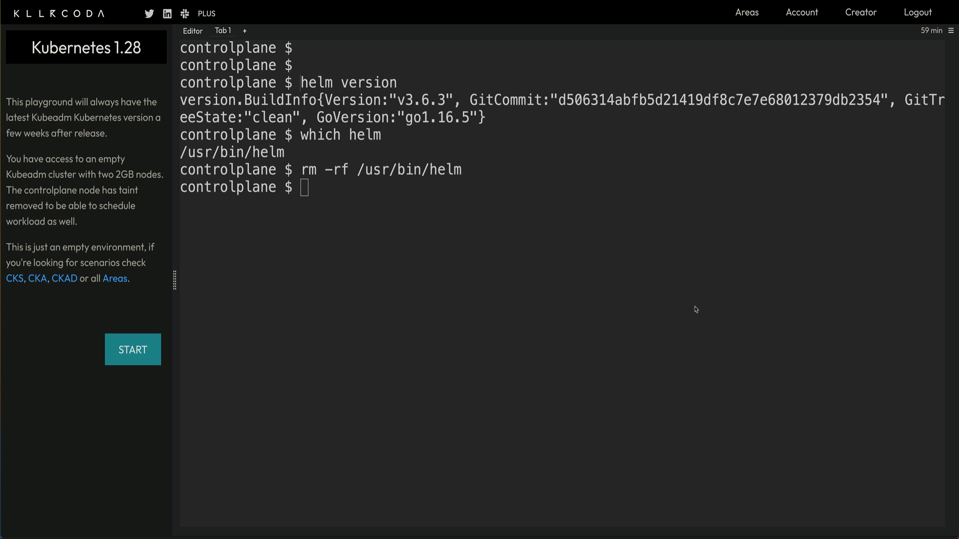
Download the helm-v3.13.3-linux-386.tar.gz archive with wget and confirm it appears in the listing.
left_click(588, 278)
type("wget https://get.helm.sh/helm-v3.13.3-linux-386.tar.gz")
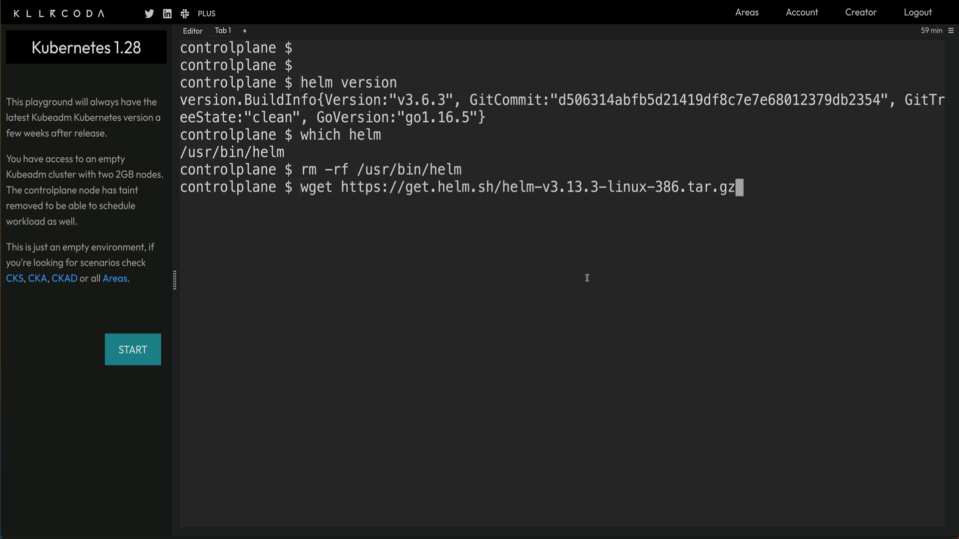
key("Return")
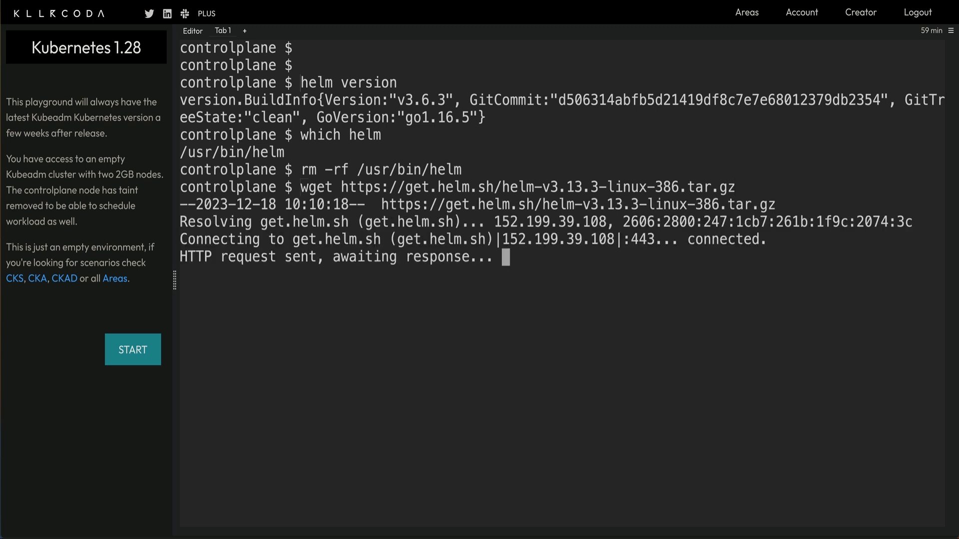
key("ctrl+l")
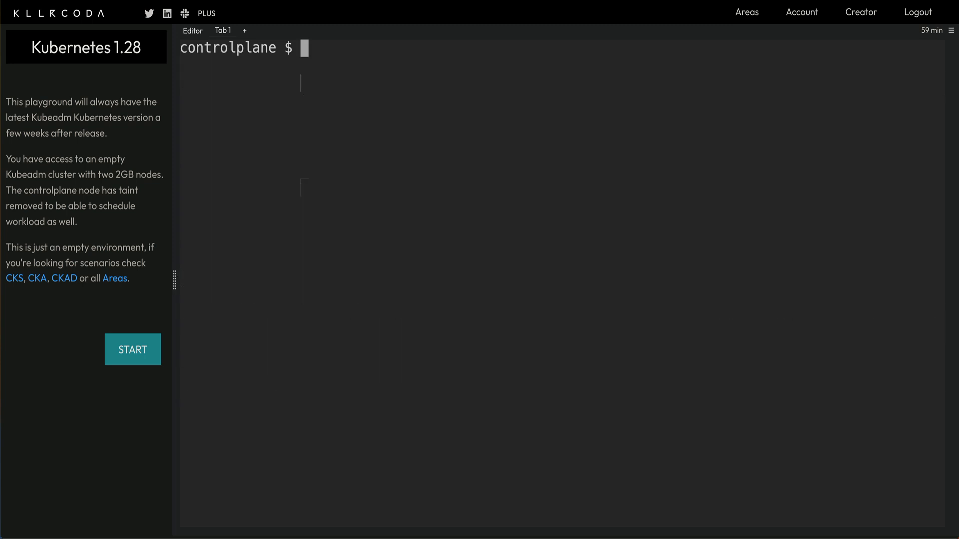
key("Return")
key("Return")
type("ls -lrt")
key("Return")
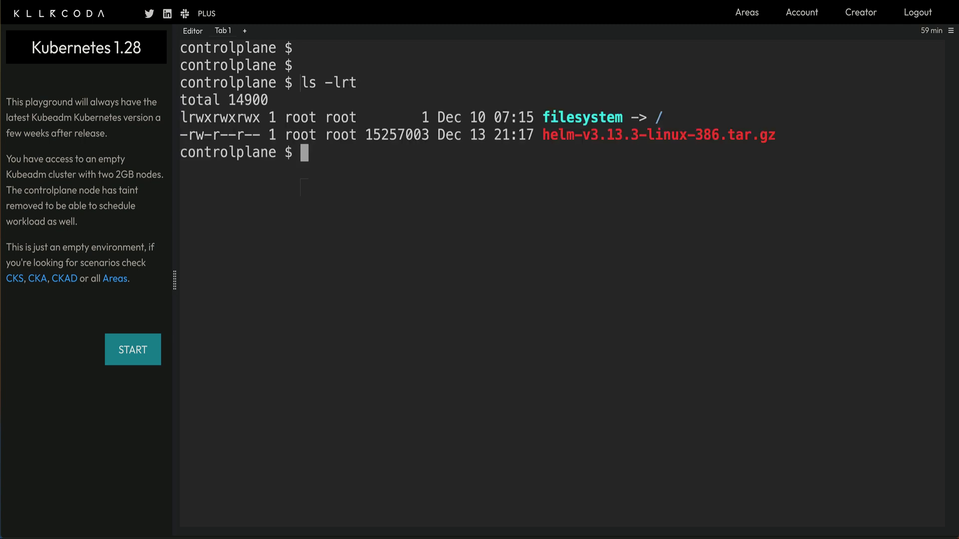
Extract the Helm v3.13.3 archive with tar -xzvf.
type("tar -zvf")
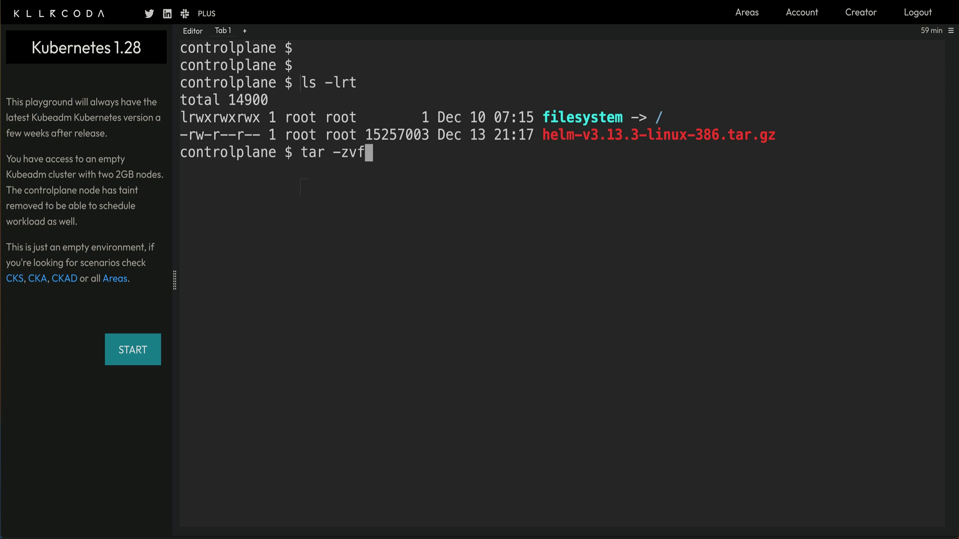
key("BackSpace")
key("BackSpace")
key("BackSpace")
type("xzvf he")
key("Tab")
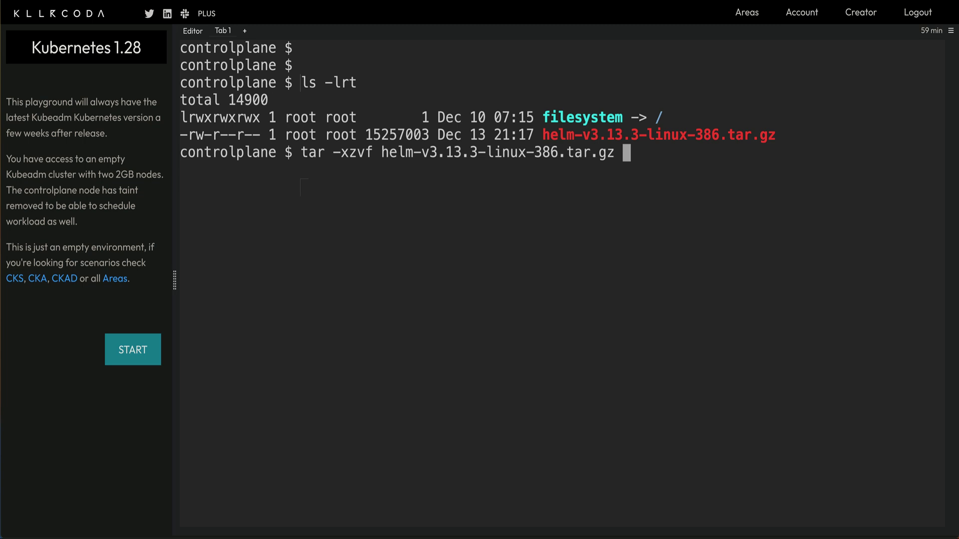
key("Return")
Move the extracted linux-386/helm binary to /usr/bin/helm.
type("ls -lr")
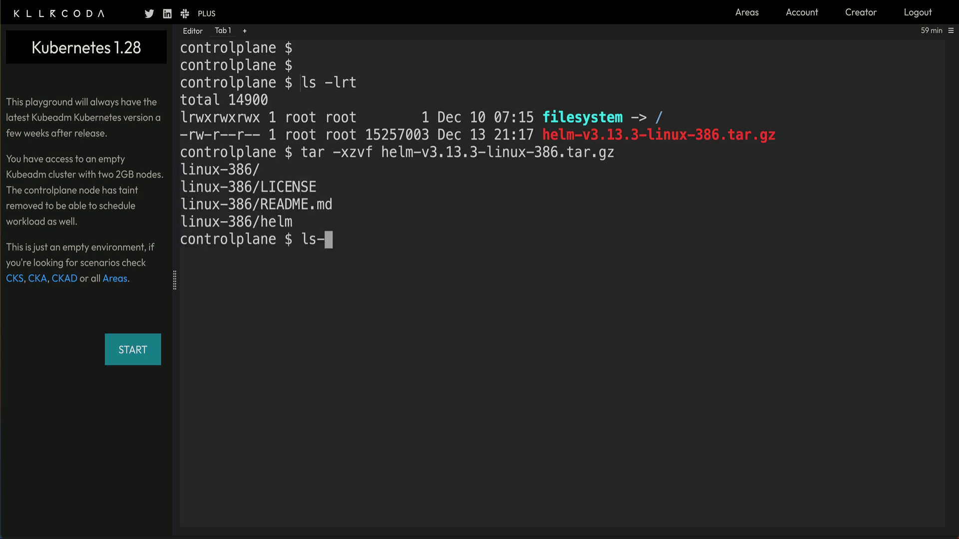
key("BackSpace")
key("BackSpace")
key("BackSpace")
type("-lrt")
key("Return")
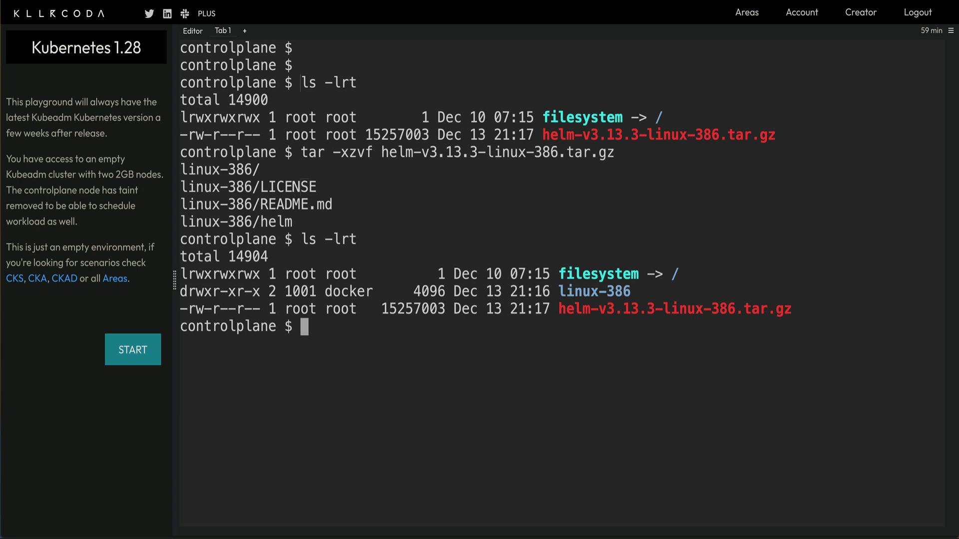
type("mv lin")
key("Tab")
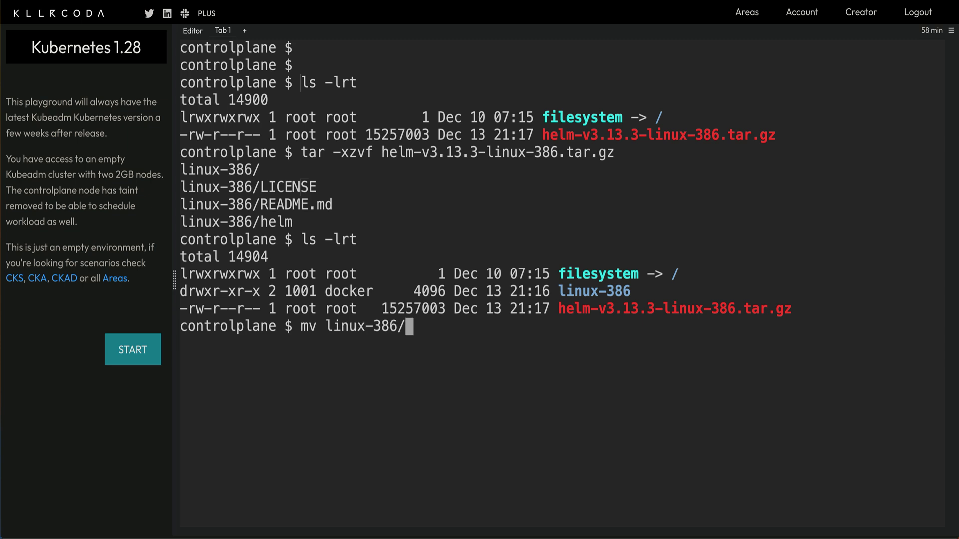
type("he")
key("Tab")
type("/u")
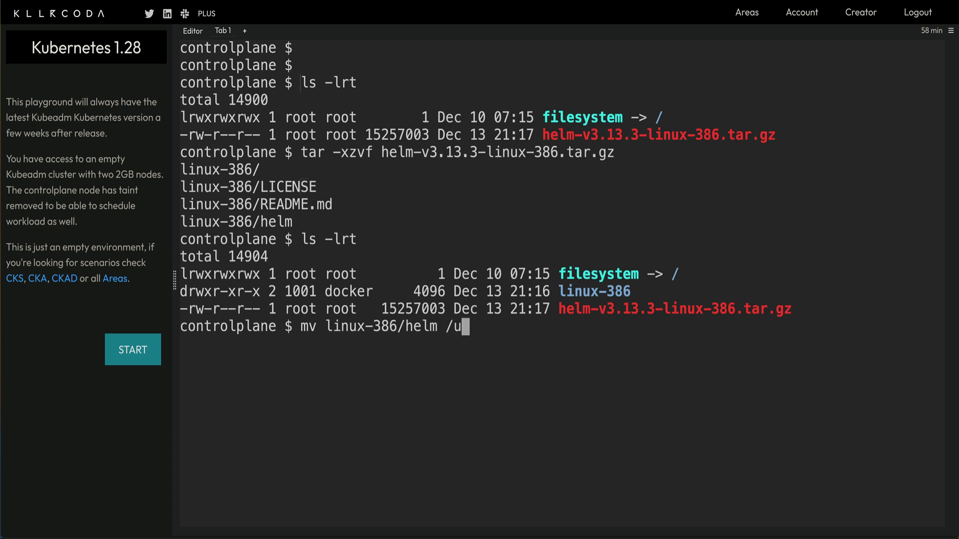
type("sr/bin/")
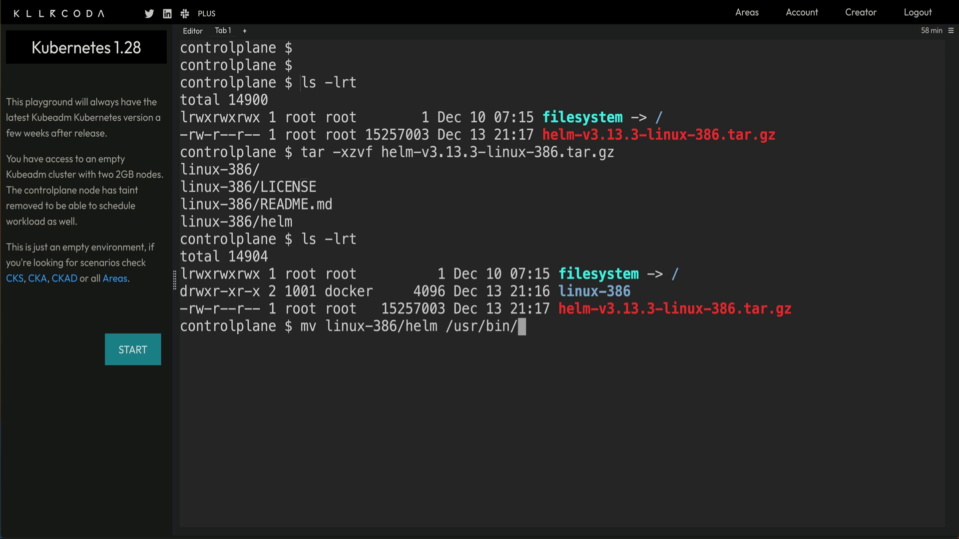
type("helm")
key("Return")
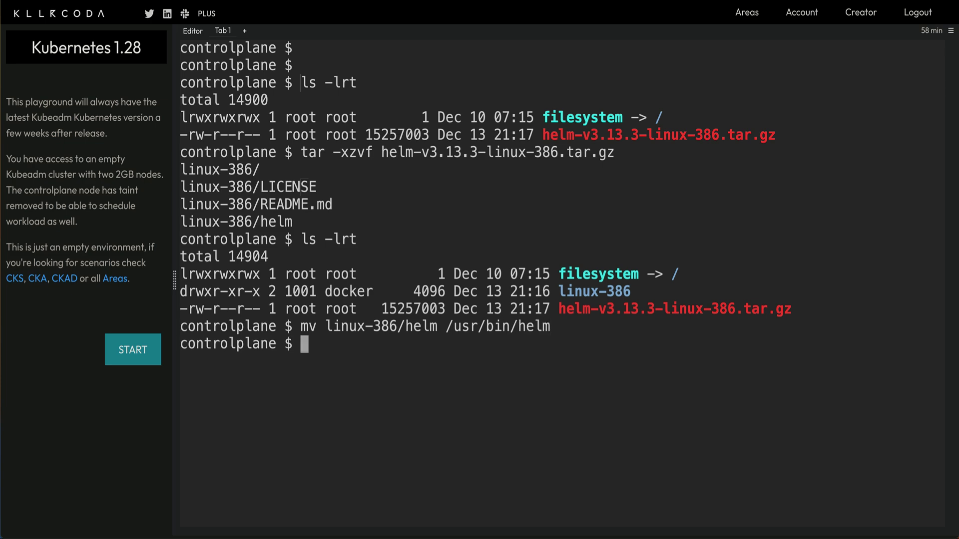
Run helm and helm version, confirming the new binary reports v3.13.3.
type("helm")
key("Return")
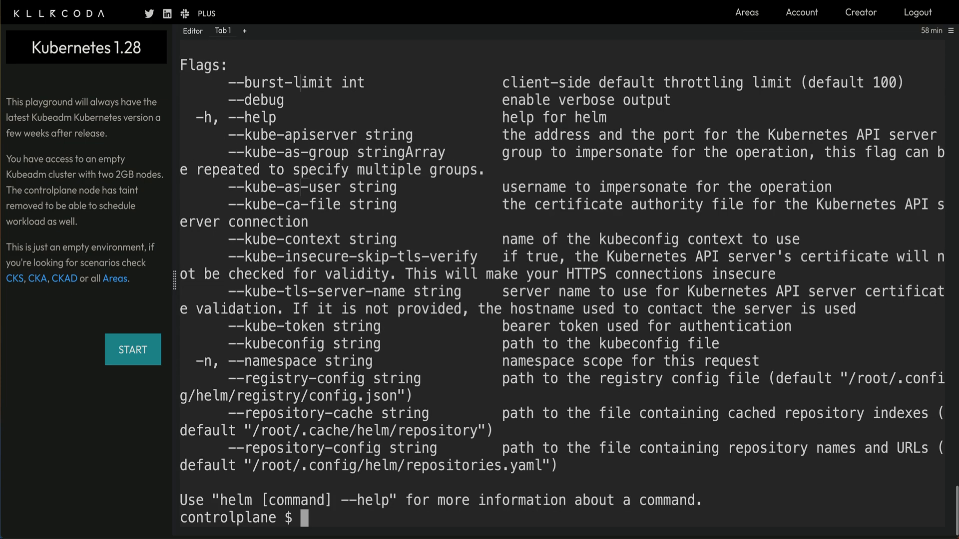
type("hel")
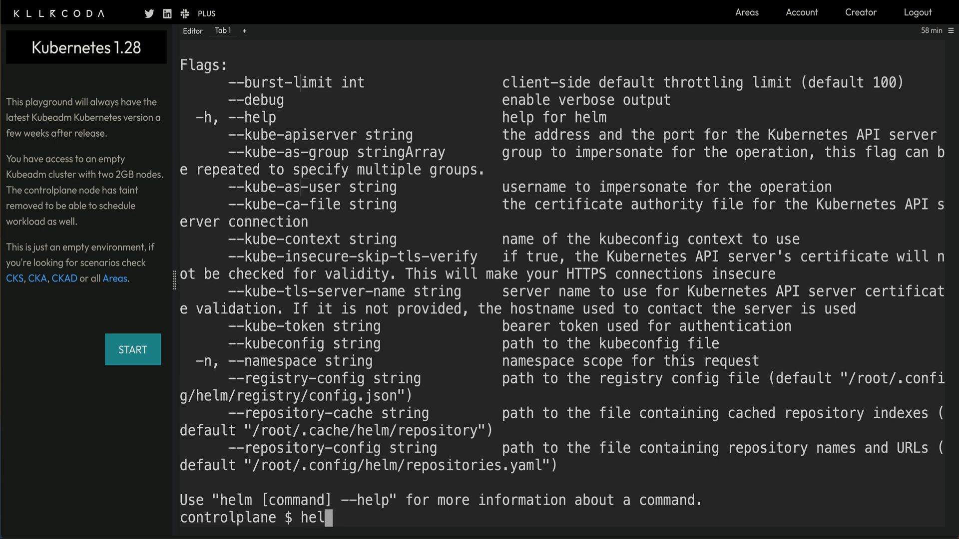
key("BackSpace")
key("BackSpace")
key("BackSpace")
key("ctrl+l")
key("Return")
type("h")
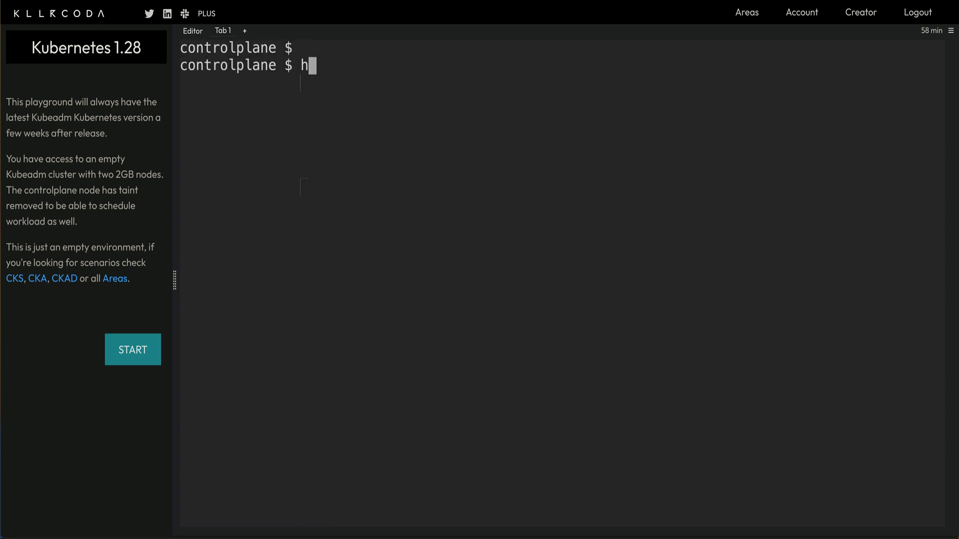
type("elm version")
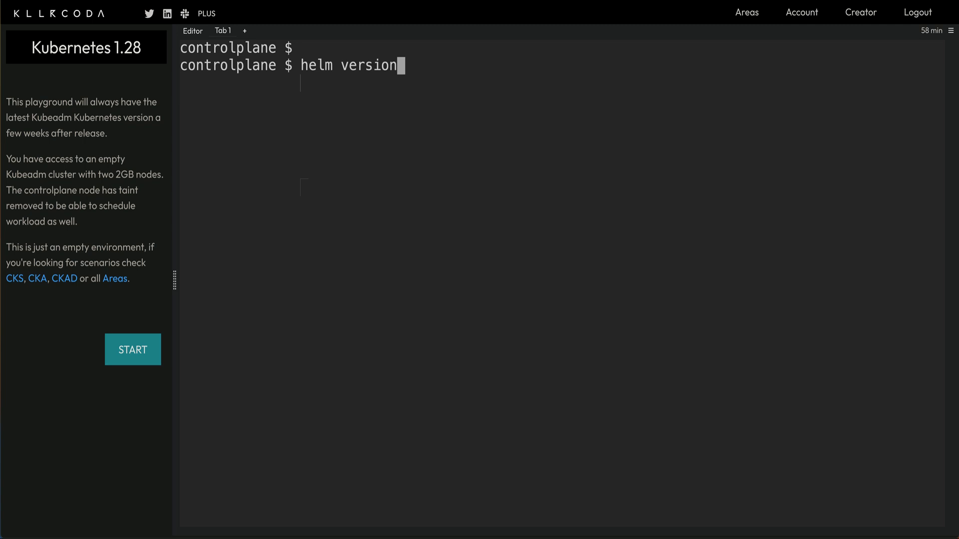
key("Return")
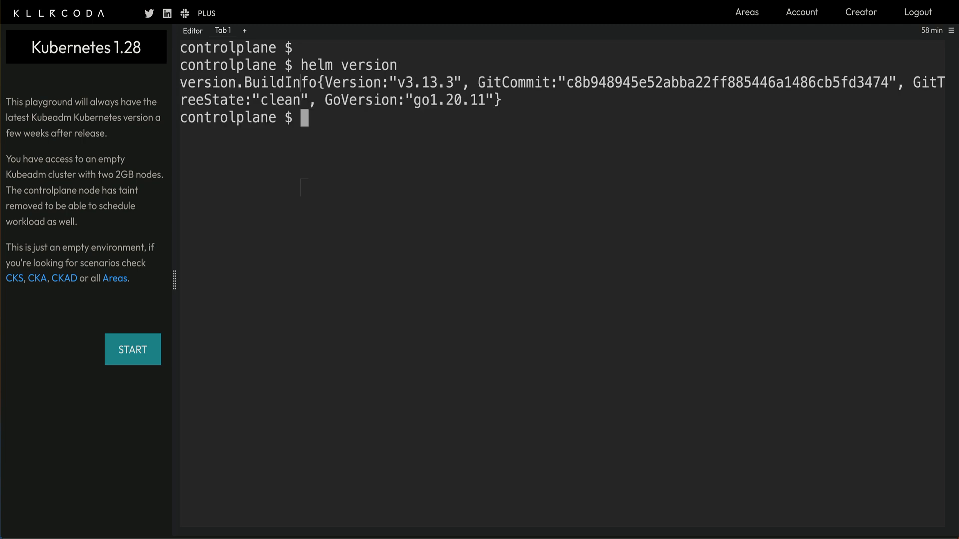
left_click_drag(398, 81, 456, 81)
left_click(567, 285)
Add the prometheus-community chart repository and run helm repo update.
left_click(478, 251)
type("helm repo add prometheus-community https://prometheus-community.github.io/helm-charts")
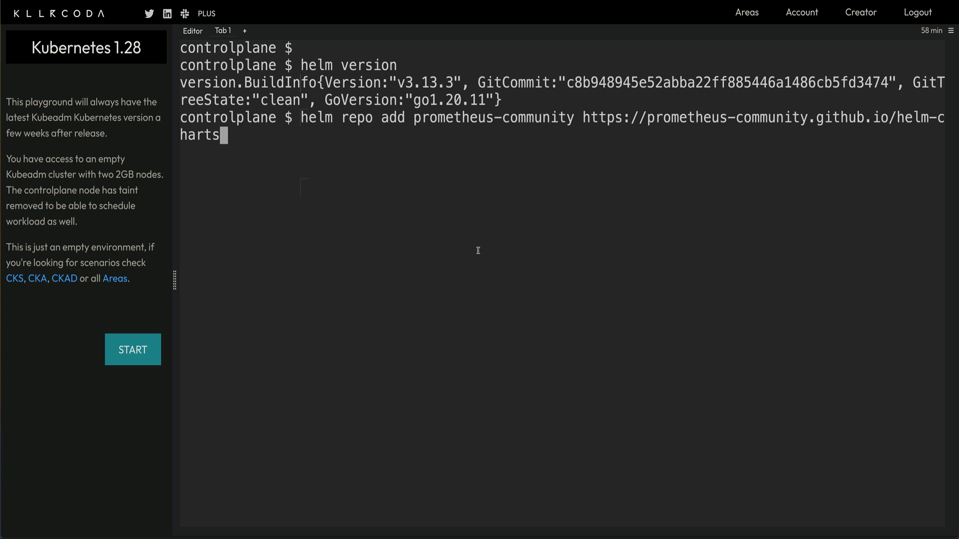
key("Return")
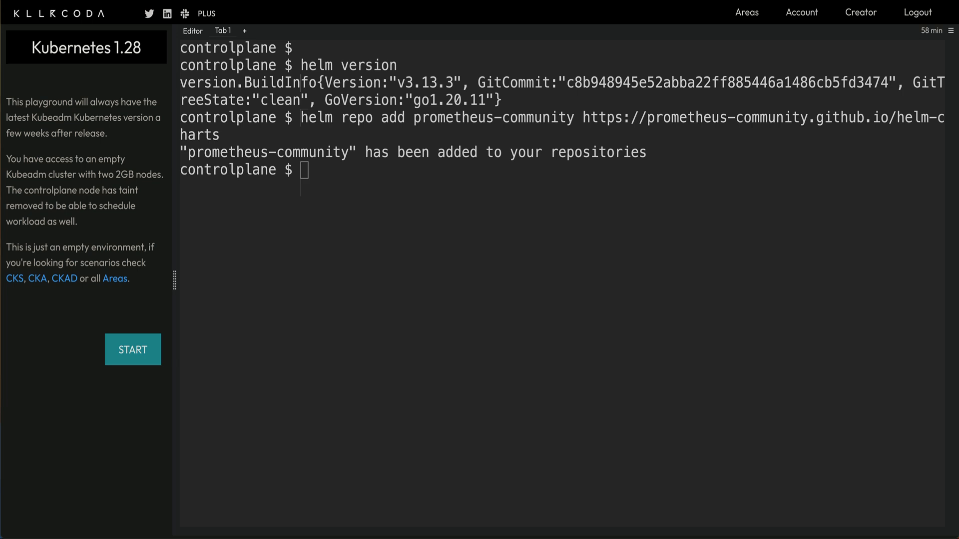
left_click(609, 279)
type("helm repo update")
key("Return")
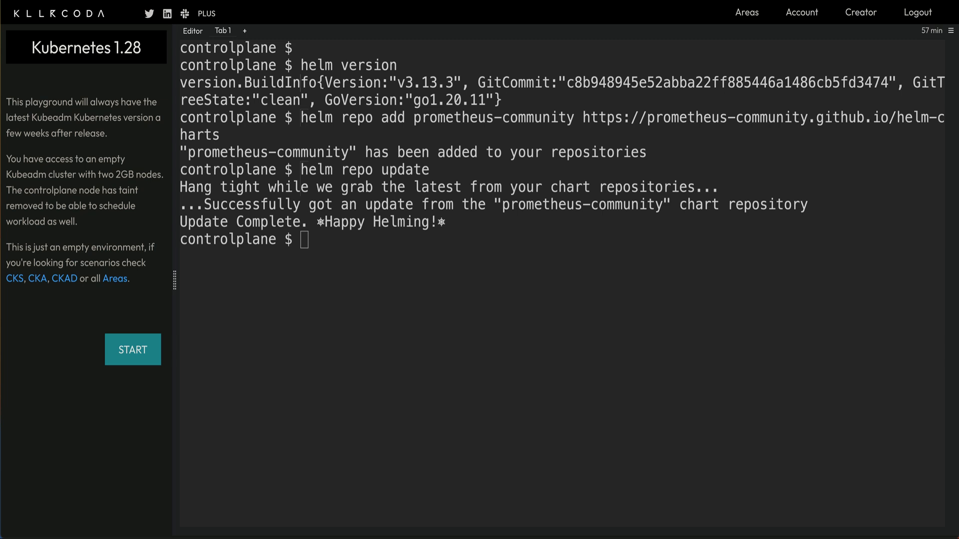
Install prometheus-community/prometheus as the my-prometheus release and clear the terminal.
left_click(628, 268)
type("helm install my-prometheus prometheus-community/prometheus")
key("Return")
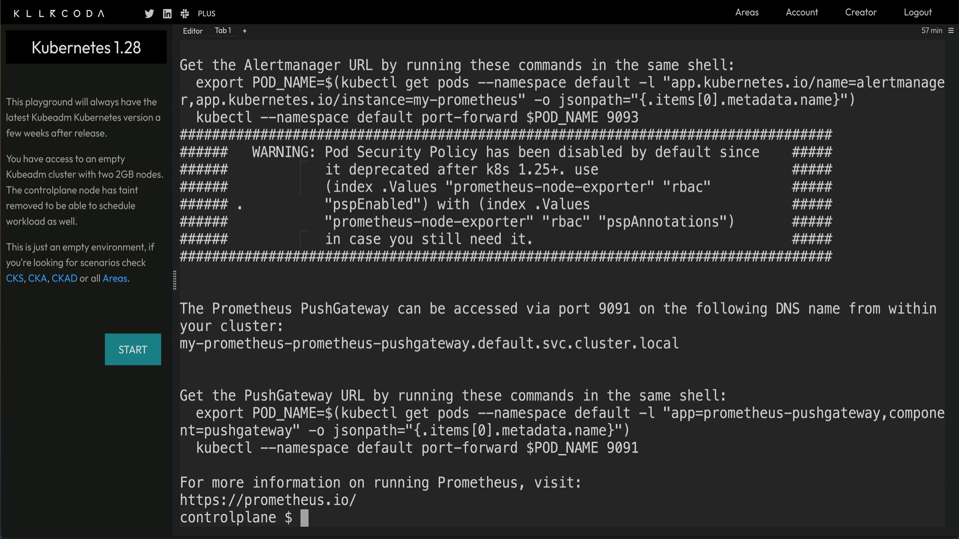
key("ctrl+l")
key("Return")
key("Return")
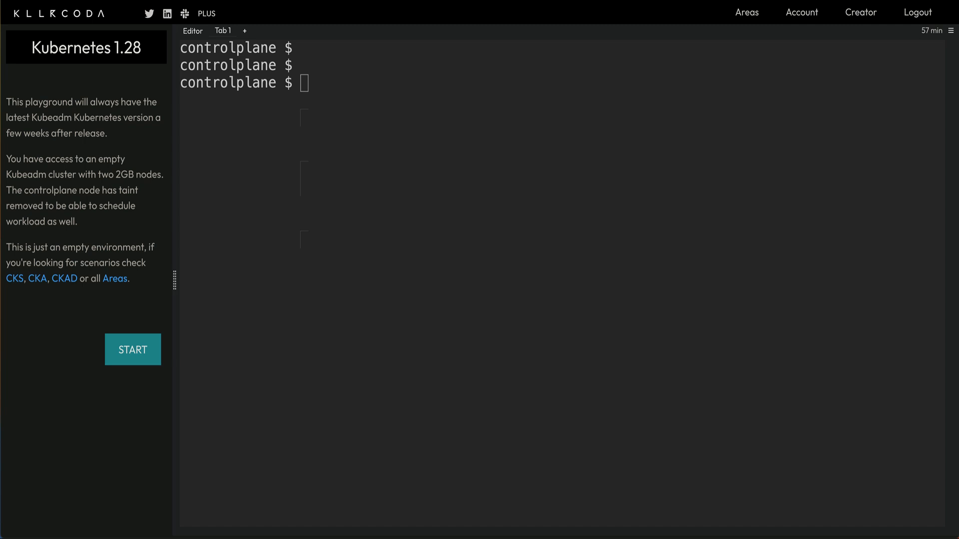
left_click(592, 200)
type("helm repo add grafana https://grafana.github.io/helm-charts")
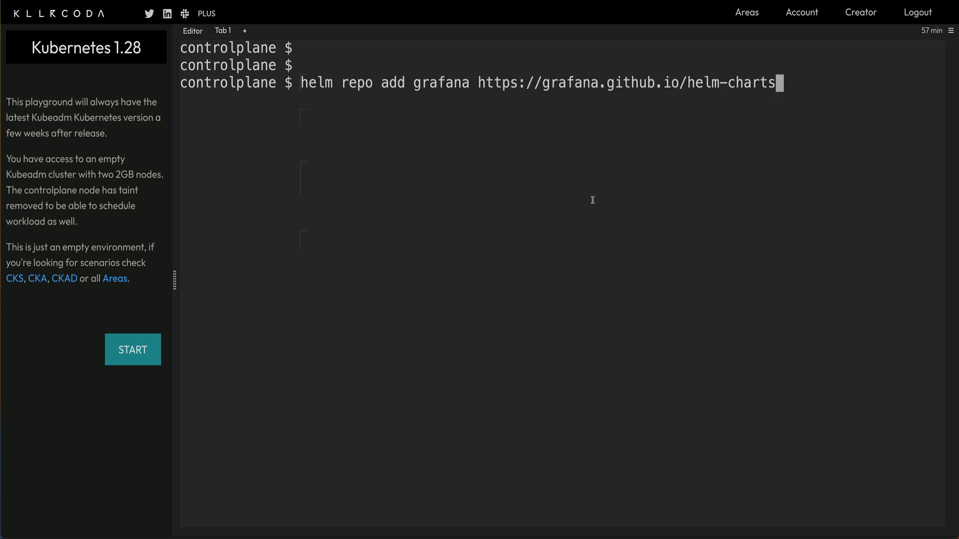
key("Return")
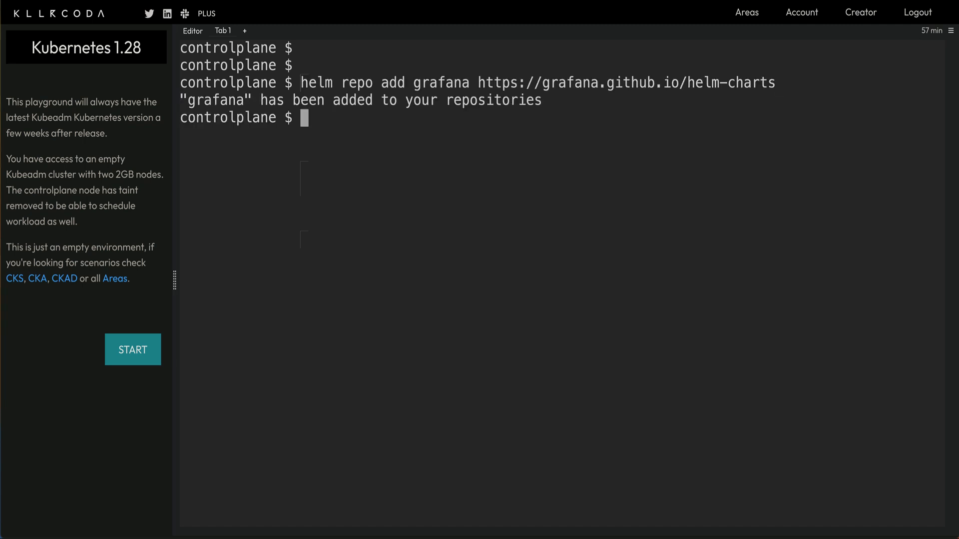
type("helm repo update")
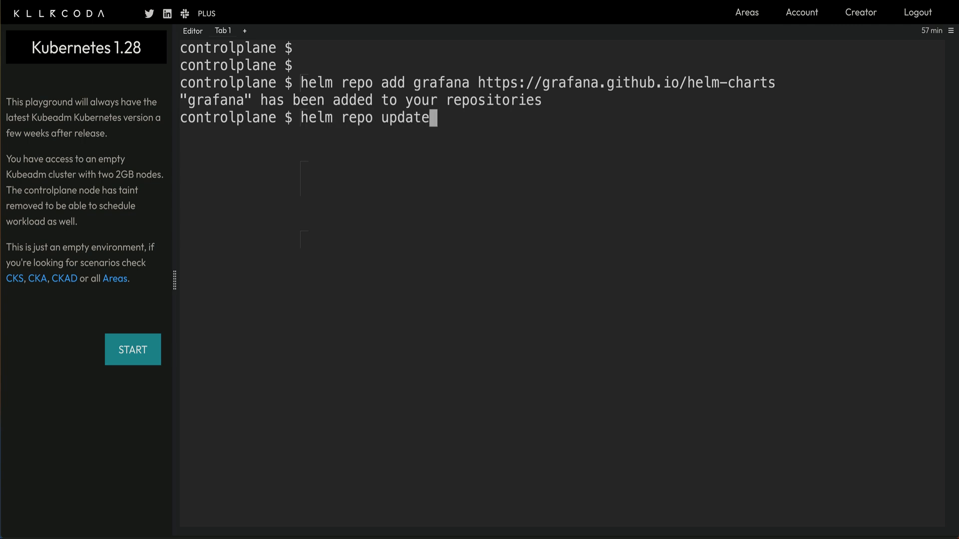
key("Return")
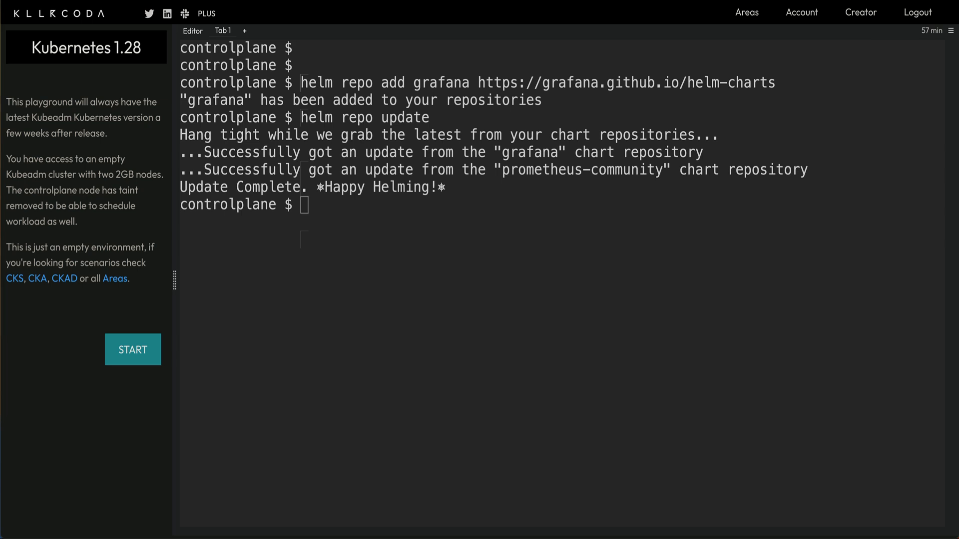
Install grafana/grafana as the my-grafana release in the default namespace.
left_click(540, 301)
type("helm install my-grafana grafana/grafana")
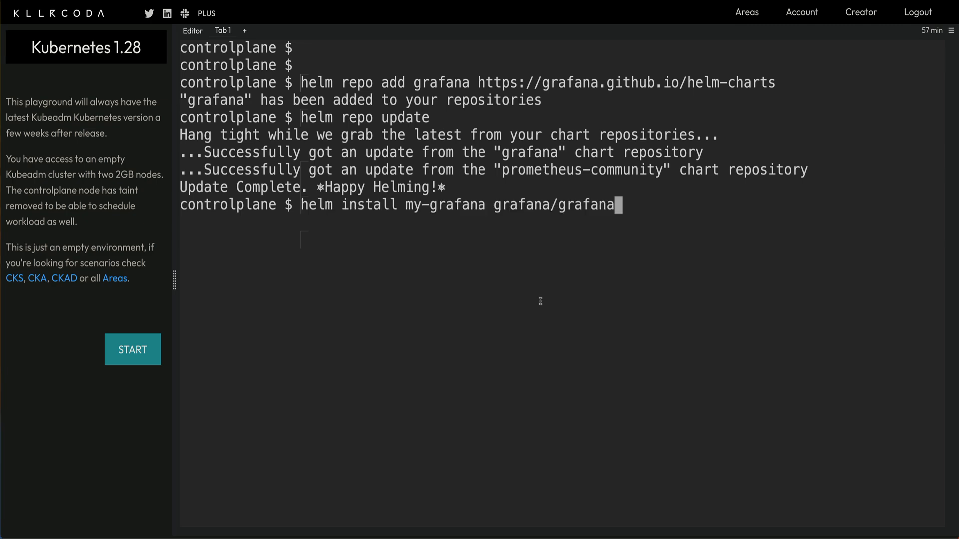
key("Return")
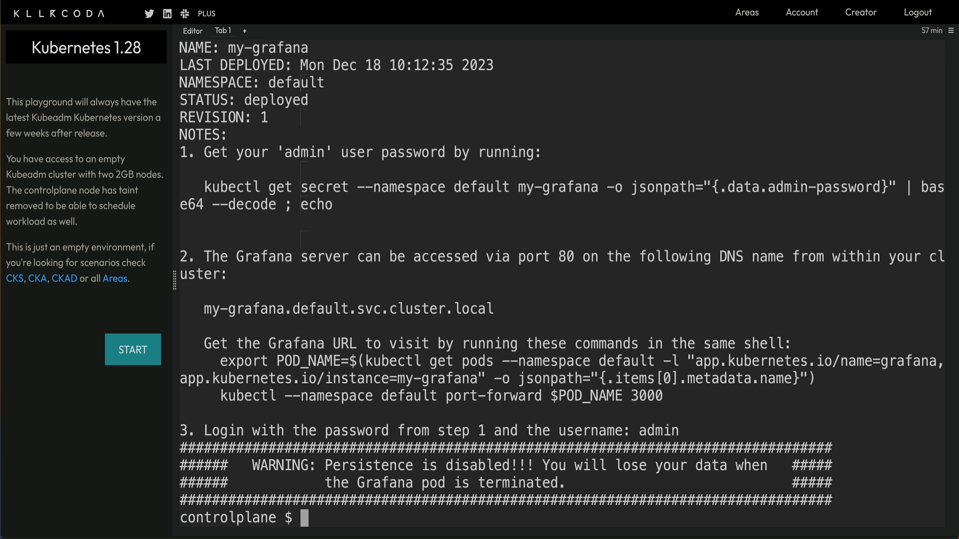
List the cluster's pods with kubectl get pods.
key("ctrl+l")
key("Return")
key("Return")
type("kubectl ")
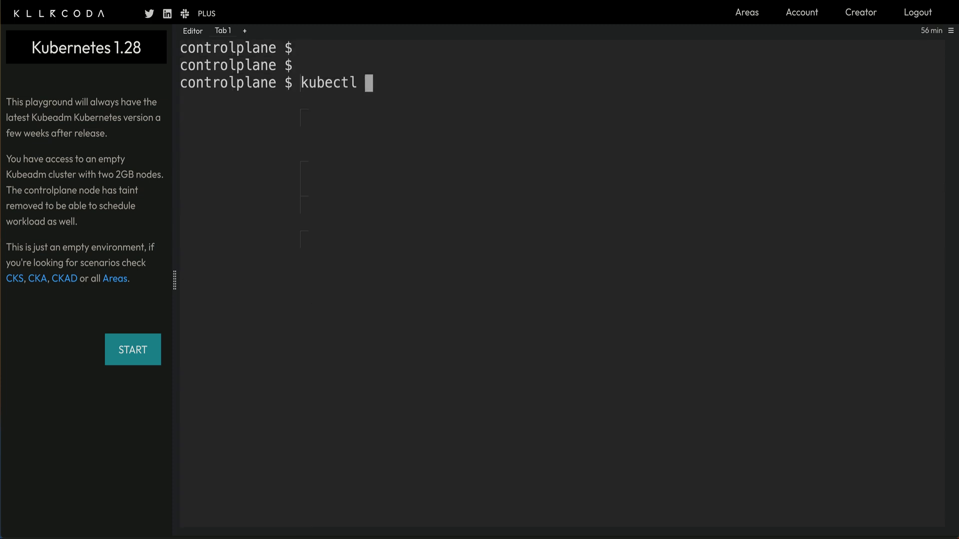
type(" get pods")
key("Return")
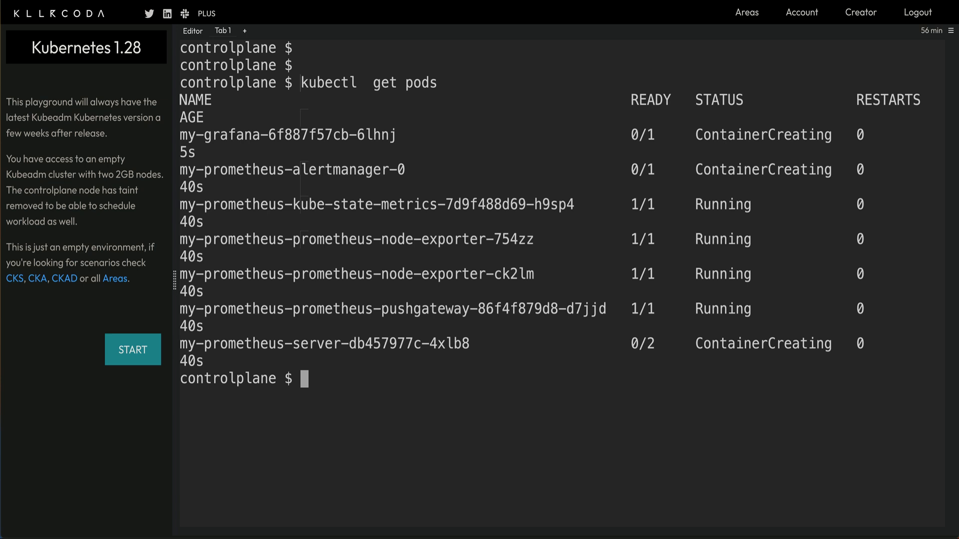
Run kubectl get all and scroll through the my-grafana and my-prometheus pods, services and deployments.
key("ctrl+l")
key("Return")
key("Return")
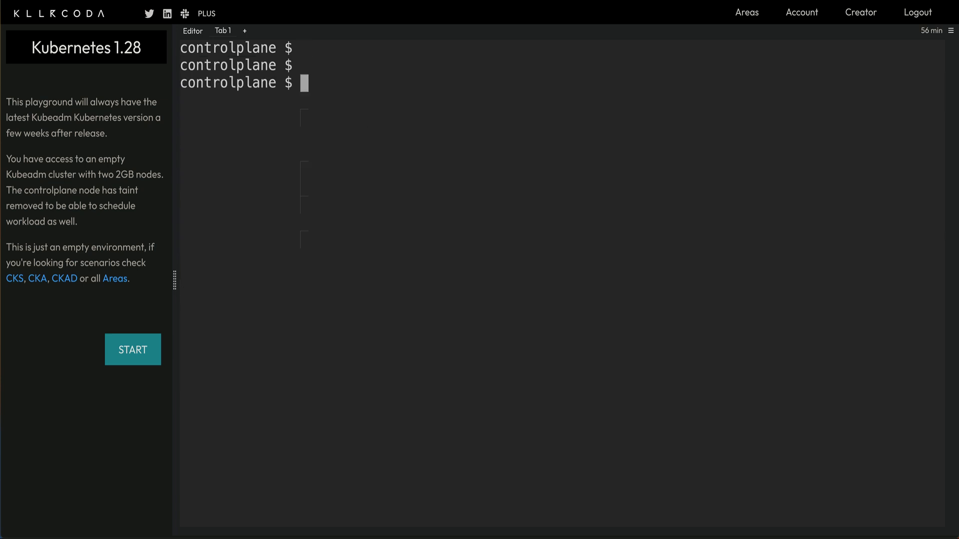
type("kubectl  get all")
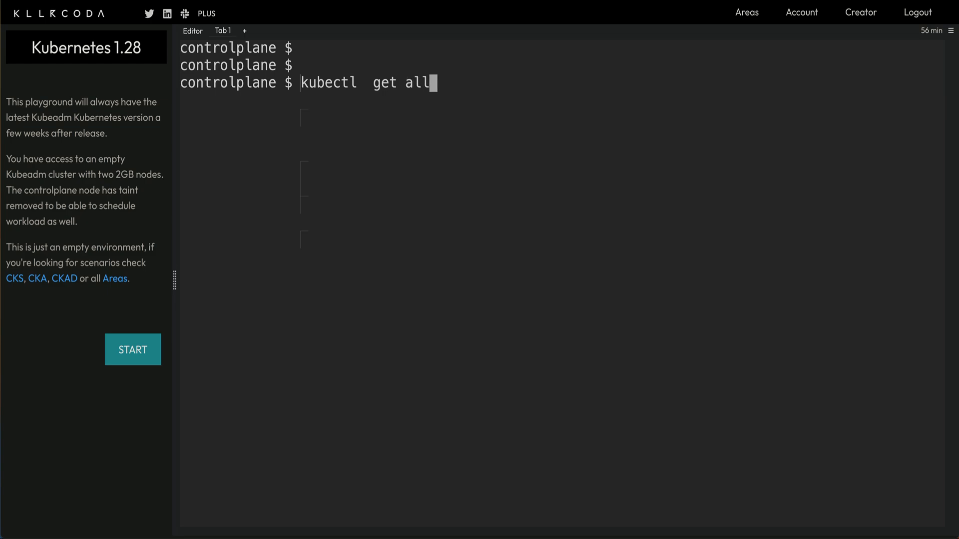
key("Return")
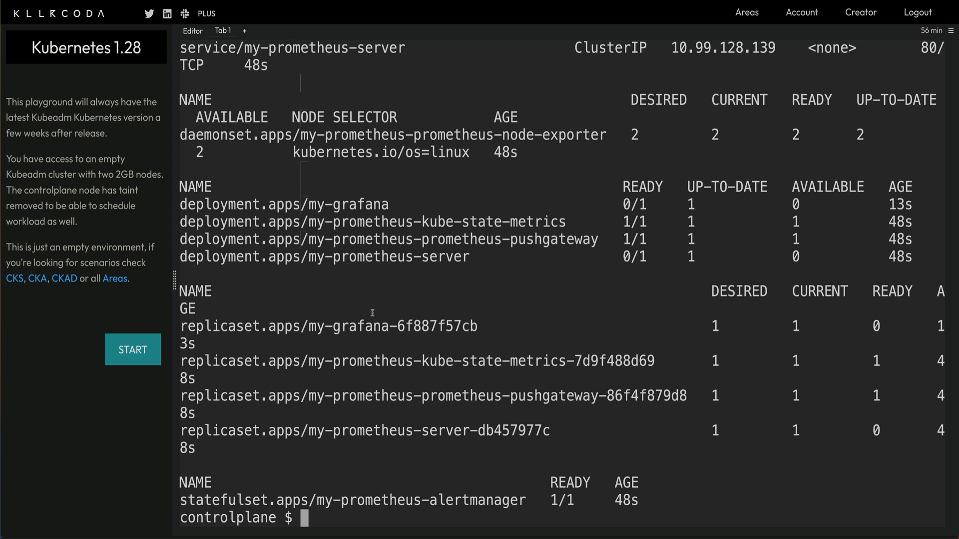
scroll(372, 314, "up", 2)
scroll(372, 313, "up", 3)
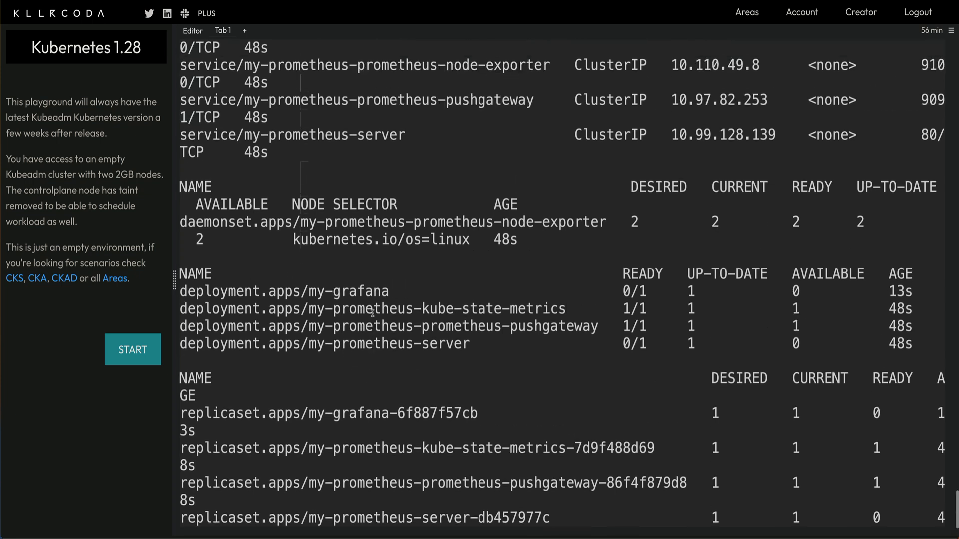
scroll(372, 313, "up", 5)
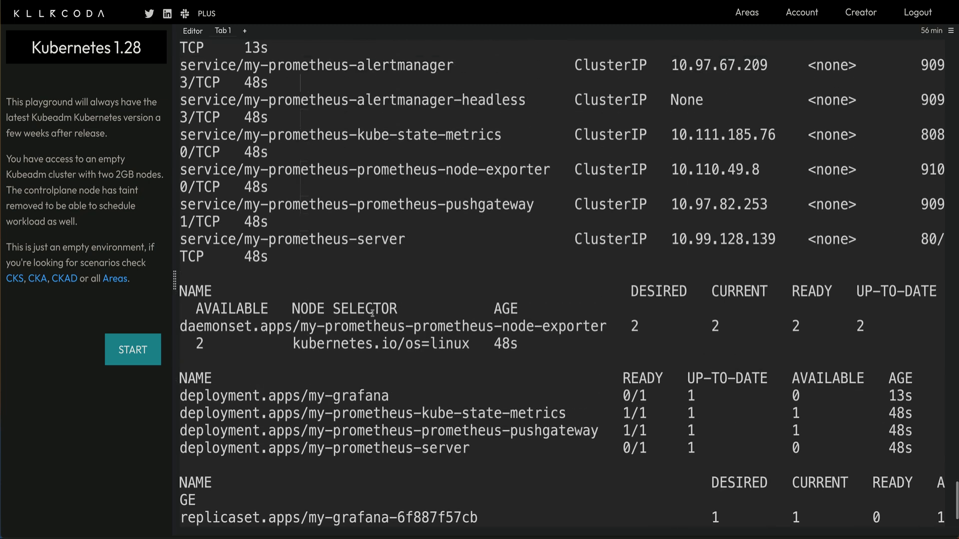
scroll(372, 313, "up", 1)
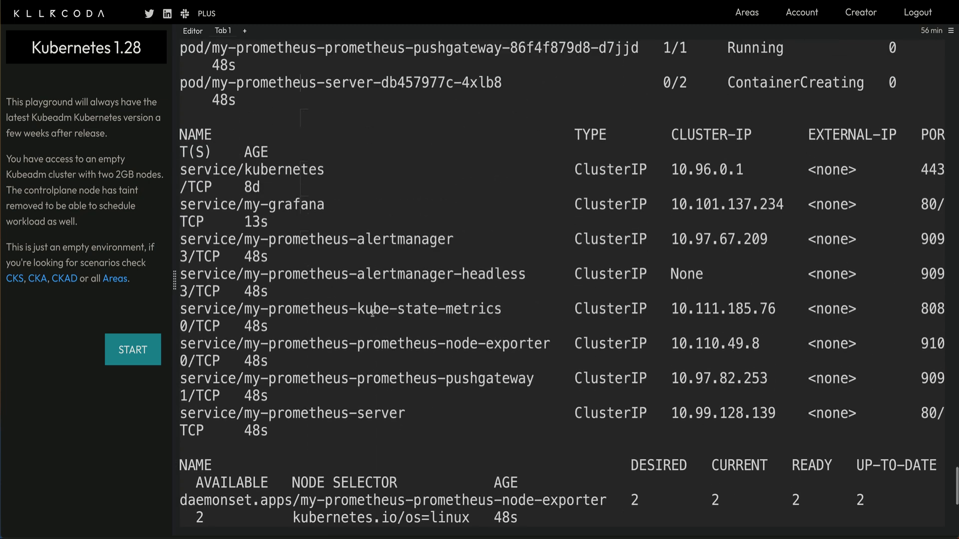
scroll(372, 313, "down", 7)
Run kubectl get svc and highlight the my-prometheus-server and my-grafana services on port 80/TCP.
key("ctrl+l")
key("Return")
key("Return")
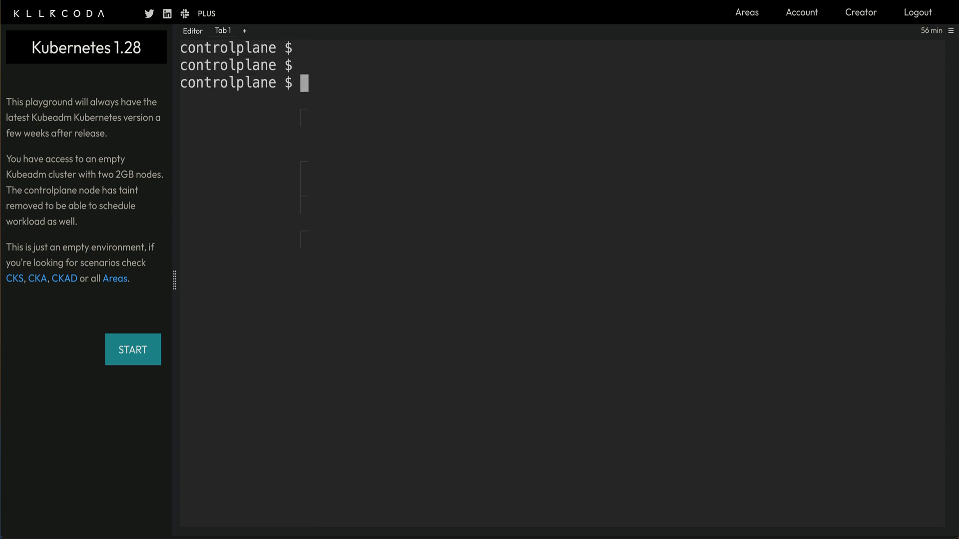
type("kubectl ")
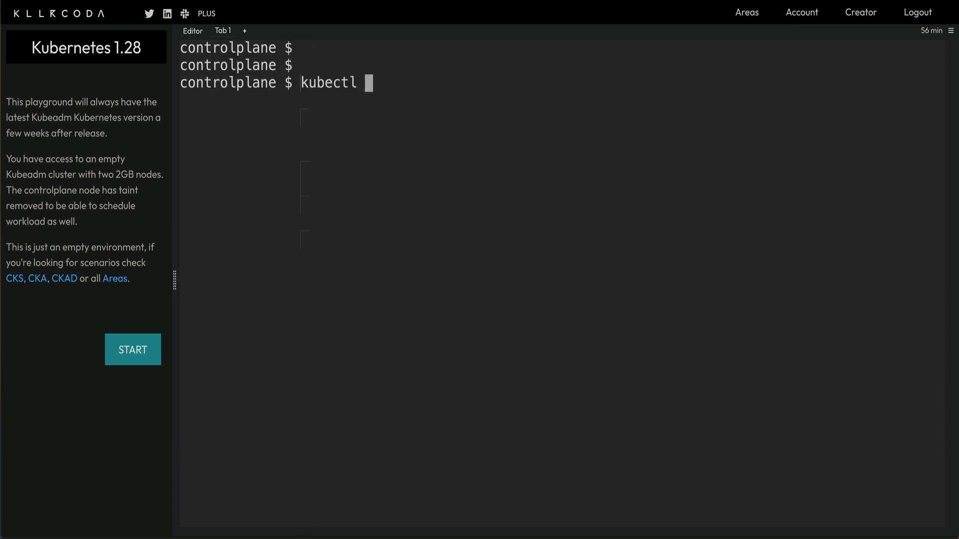
type("get svc")
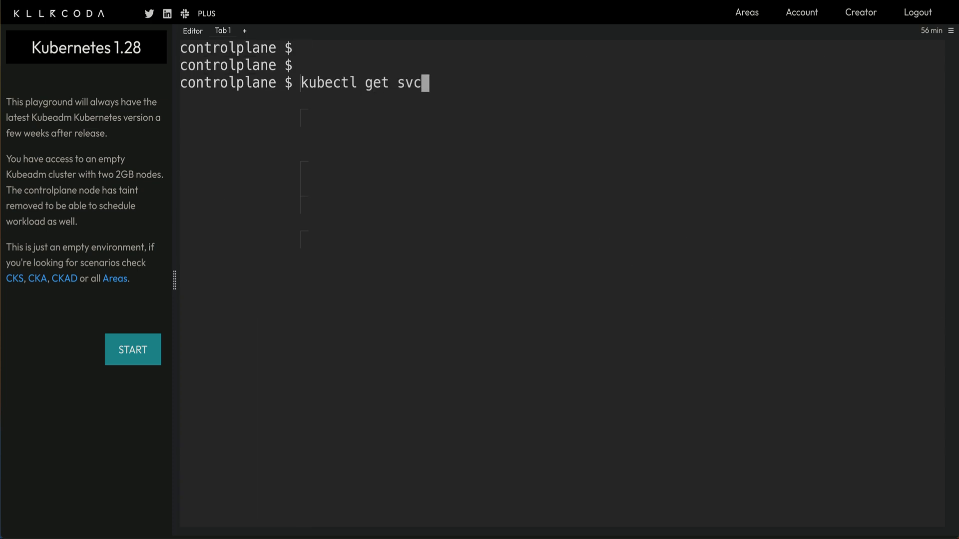
key("Return")
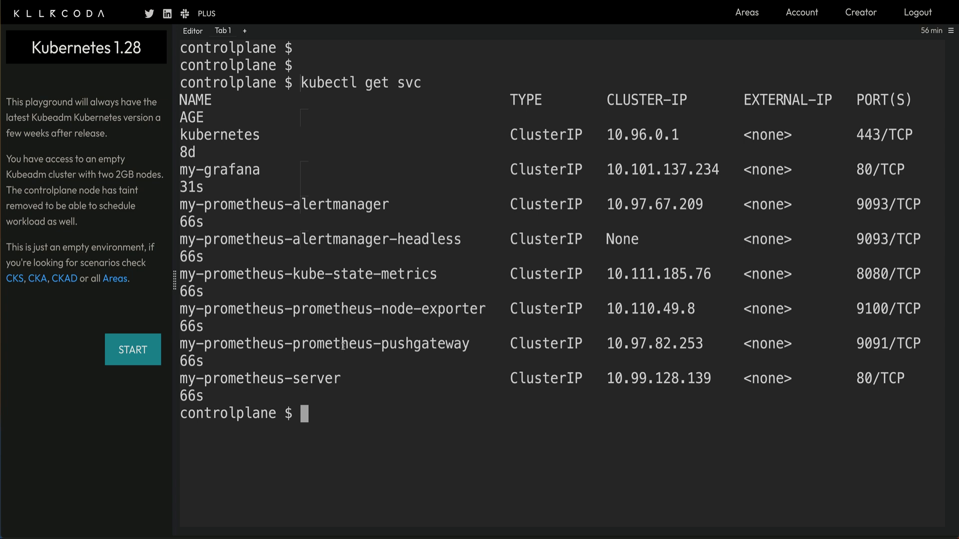
left_click_drag(341, 378, 179, 379)
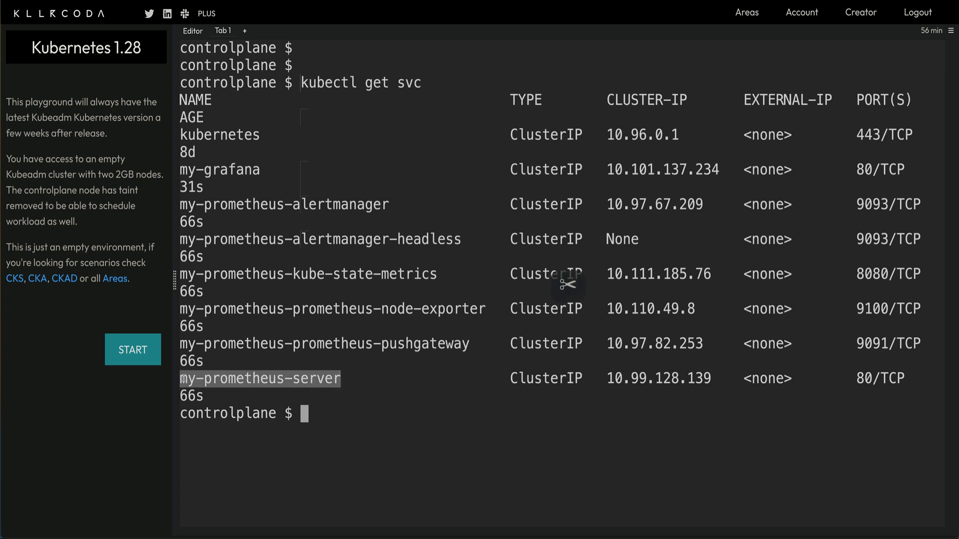
left_click_drag(260, 170, 180, 171)
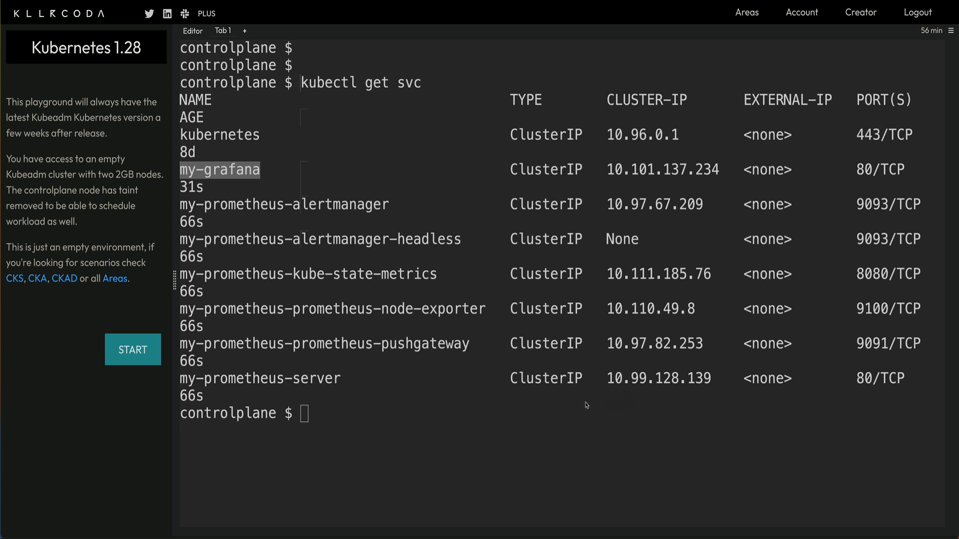
Run the kubectl get secret my-grafana … | base64 --decode command to print the Grafana admin password.
left_click(543, 406)
key("ctrl+v")
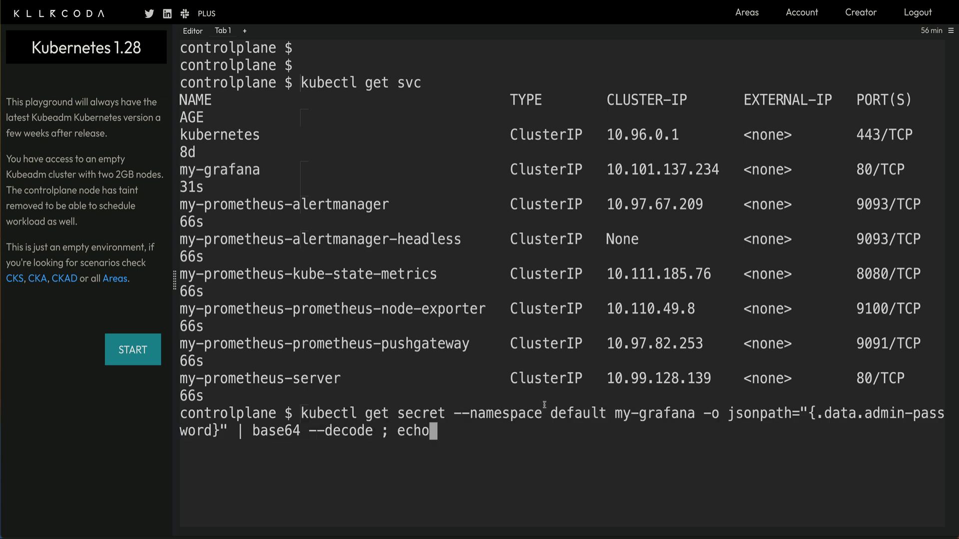
key("Return")
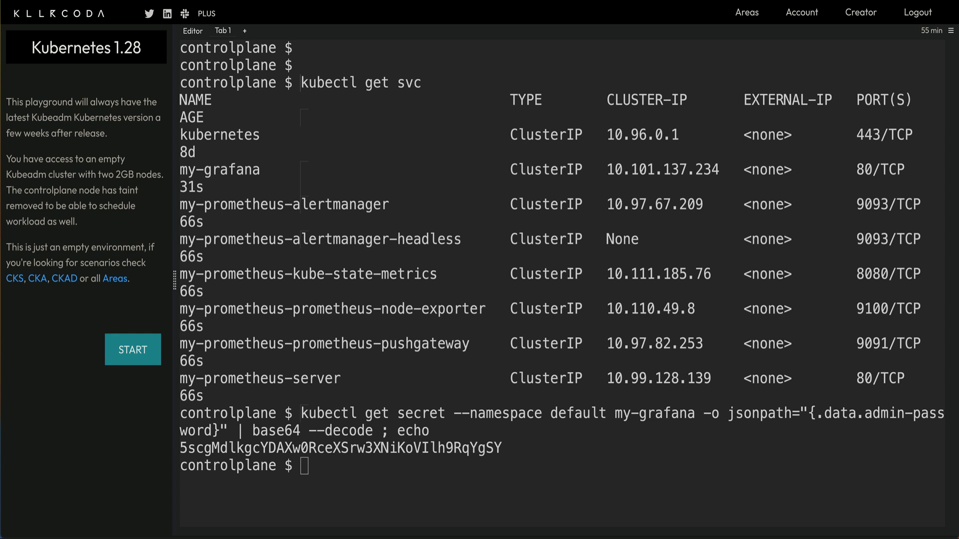
left_click(518, 487)
Start kubectl port-forward service/my-grafana 3000:80 --address=0.0.0.0 after copying the decoded admin password.
type("kubectl port-forward service/my-grafana 3000:80 --address='0.0.0.0'")
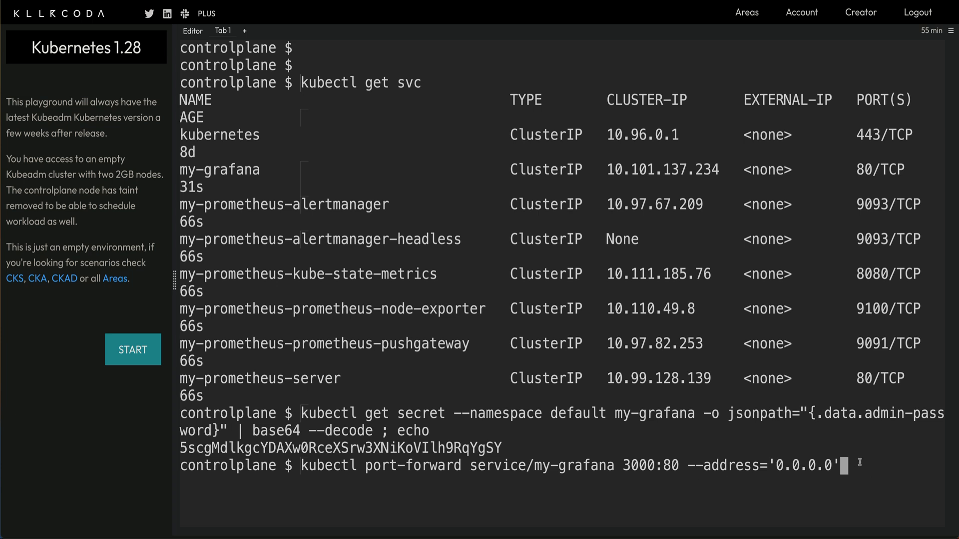
double_click(452, 448)
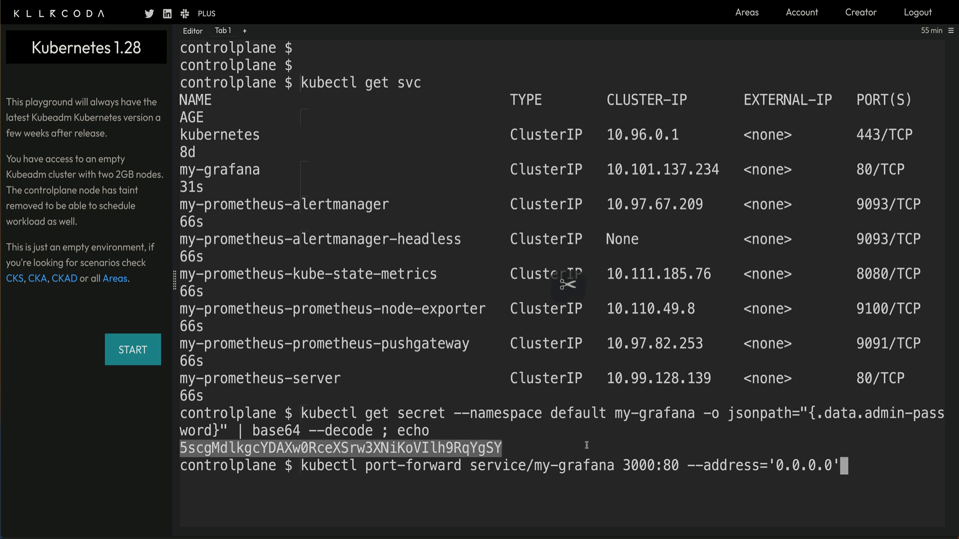
key("Return")
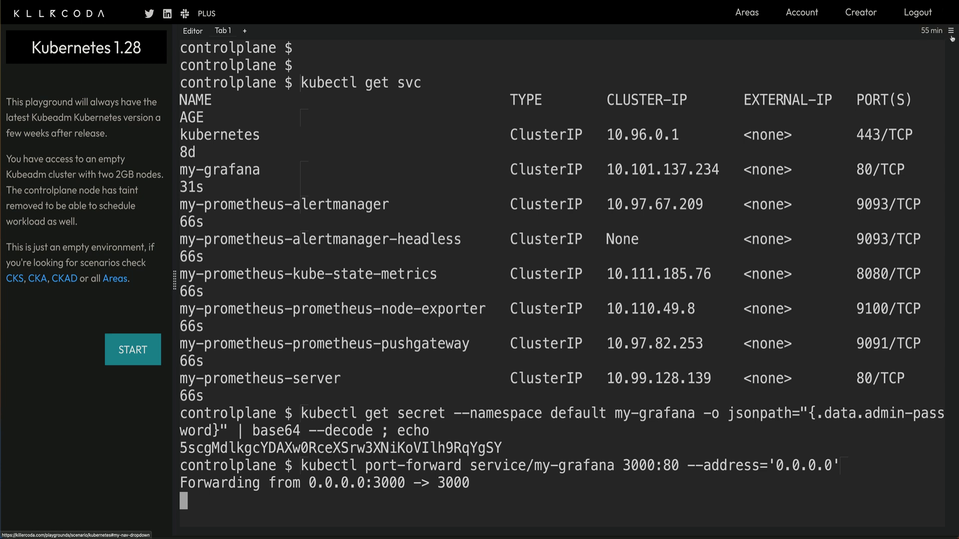
Through Traffic/Ports, access Host 1 on custom port 3000 to open the Grafana login page.
left_click(952, 34)
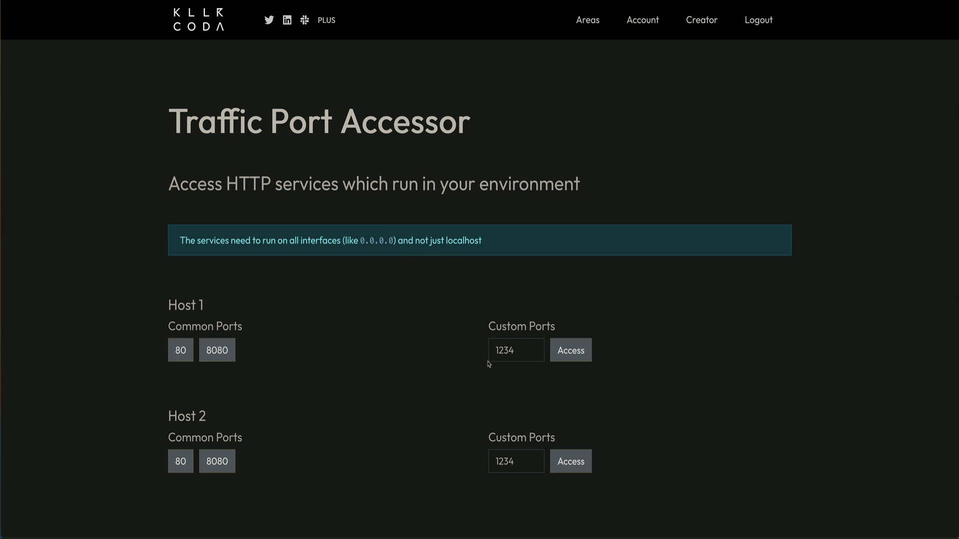
double_click(505, 352)
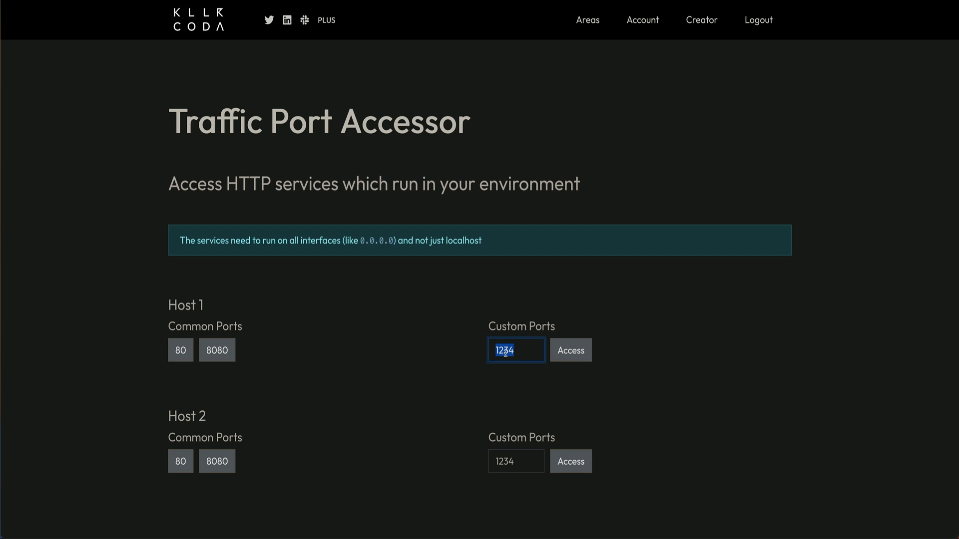
type("3000")
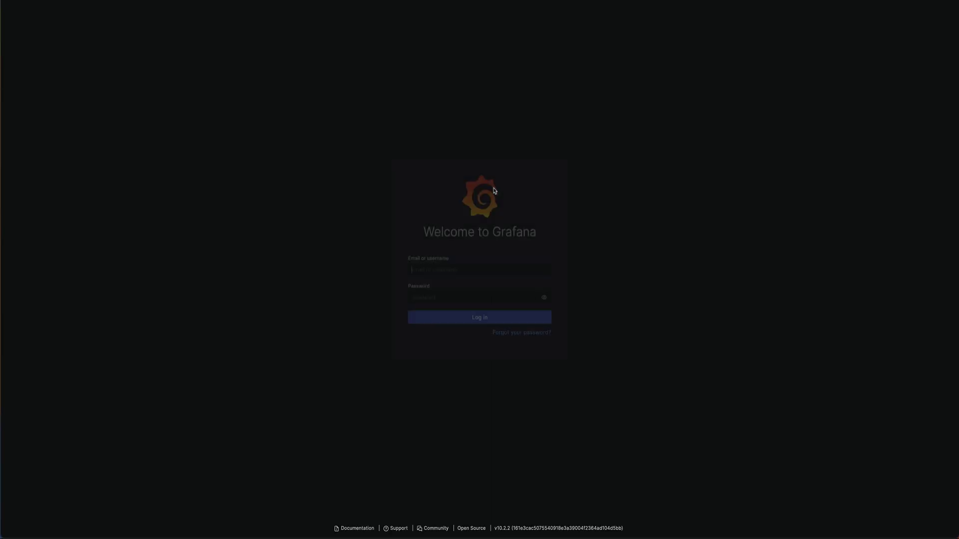
Log in to Grafana with username admin and the pasted decoded password.
type("admin")
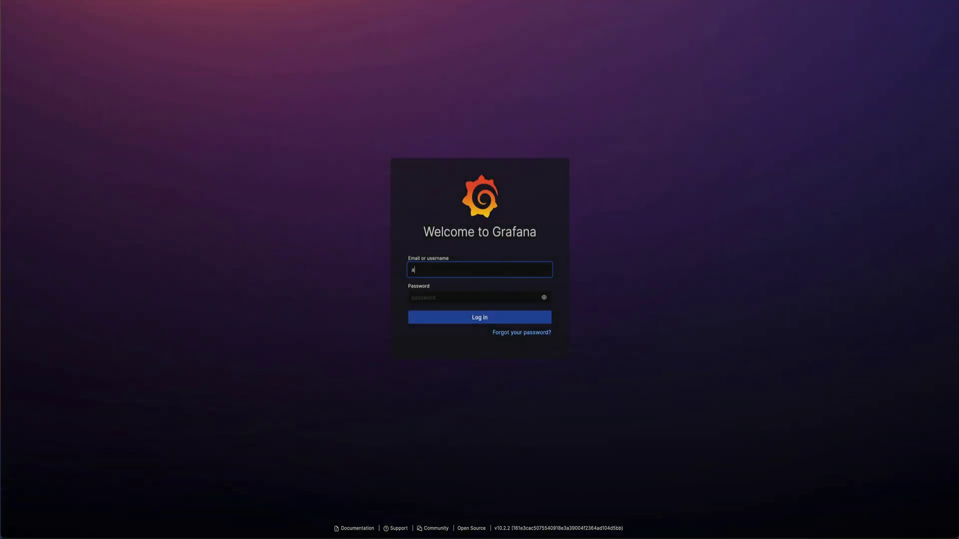
key("Tab")
key("ctrl+v")
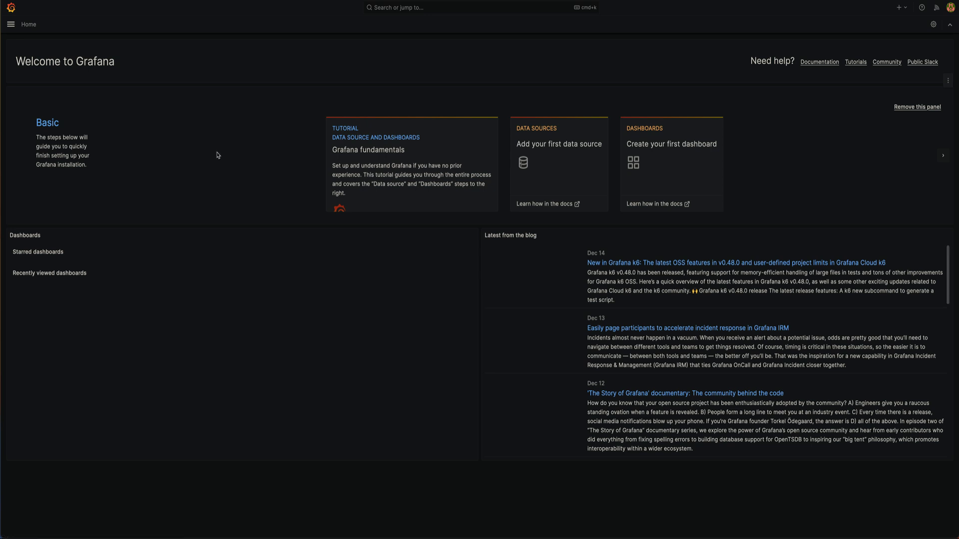
left_click(535, 131)
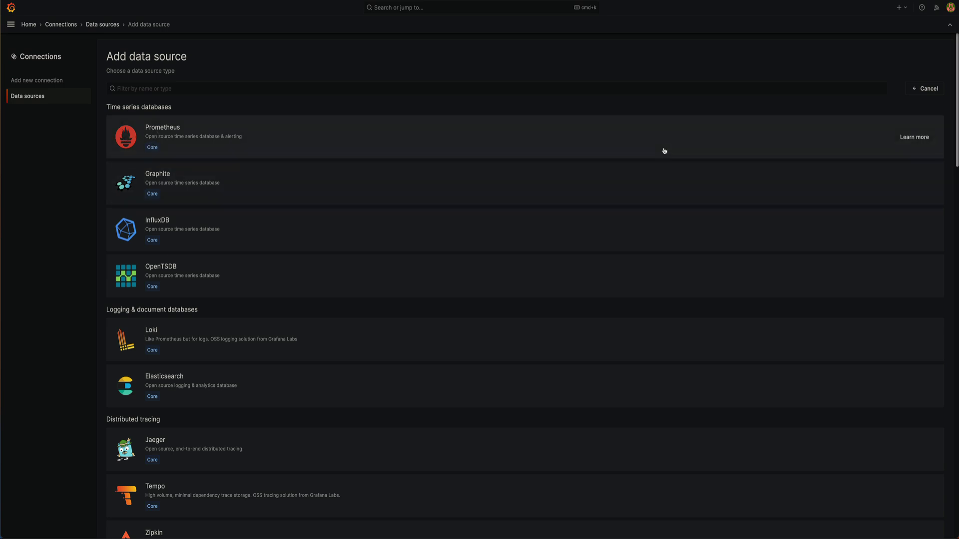
left_click(941, 144)
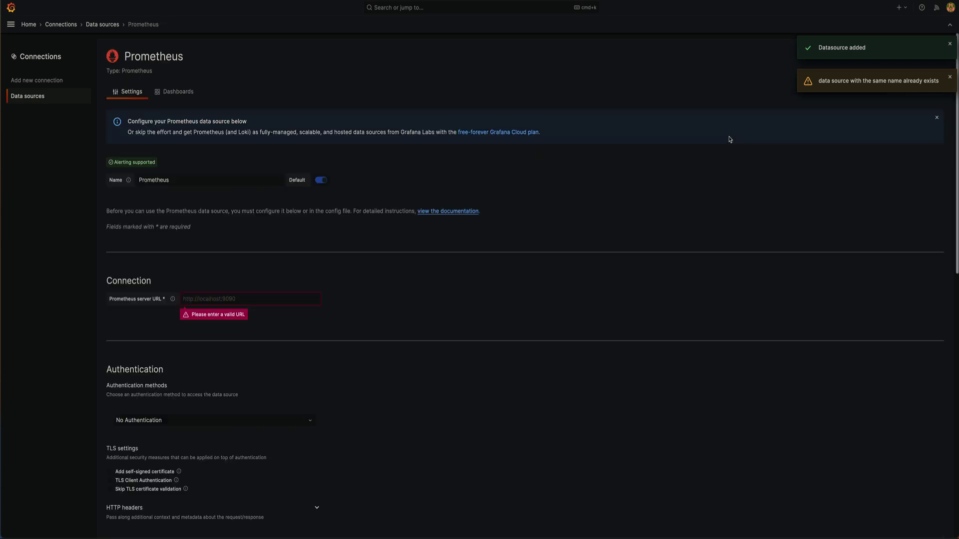
left_click(212, 299)
type("ht")
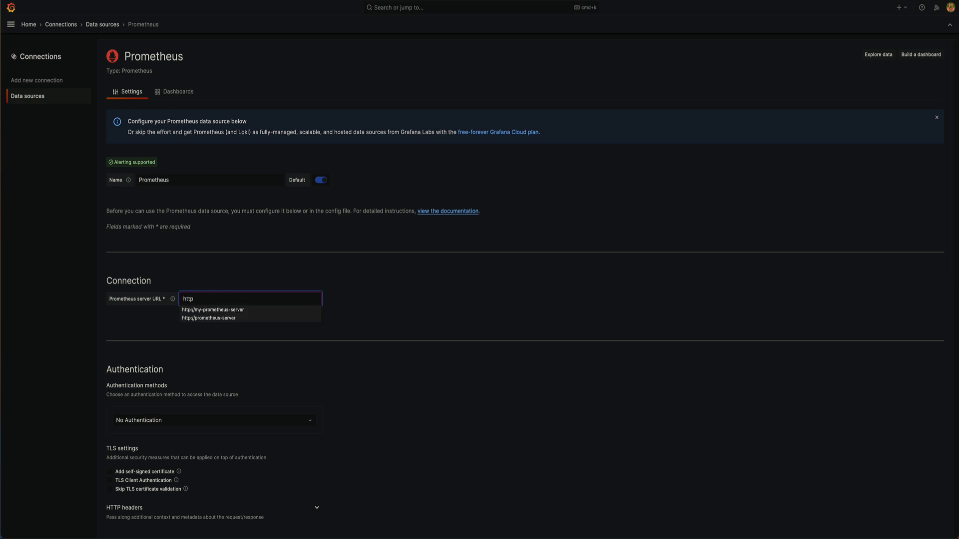
type("tp")
left_click(212, 310)
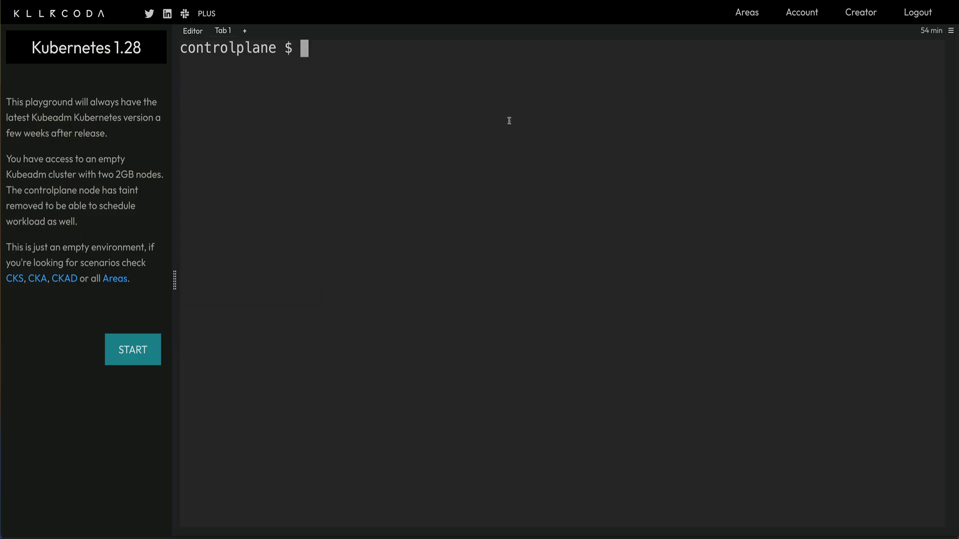
Run kubectl get svc to list services, including my-prometheus-server on port 80/TCP.
type("kubectl  get svc")
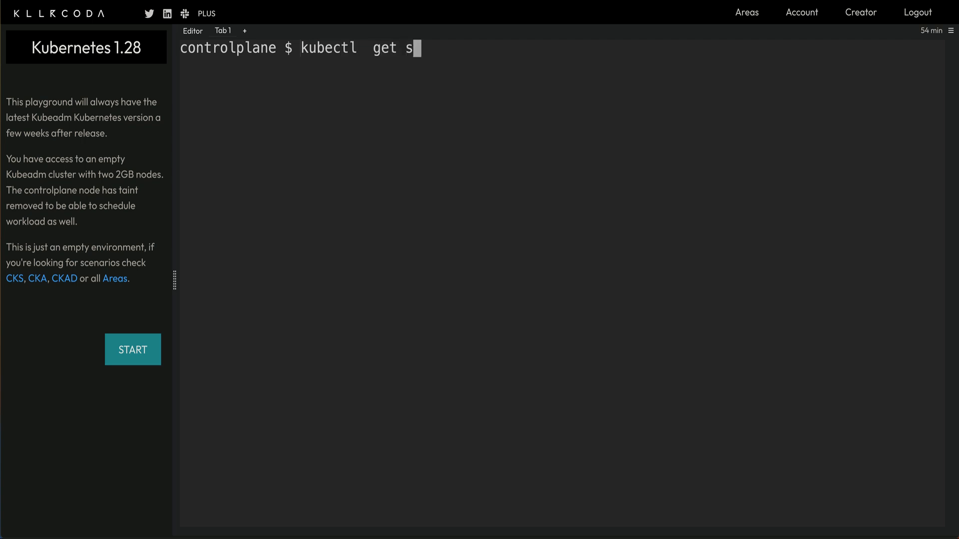
key("Return")
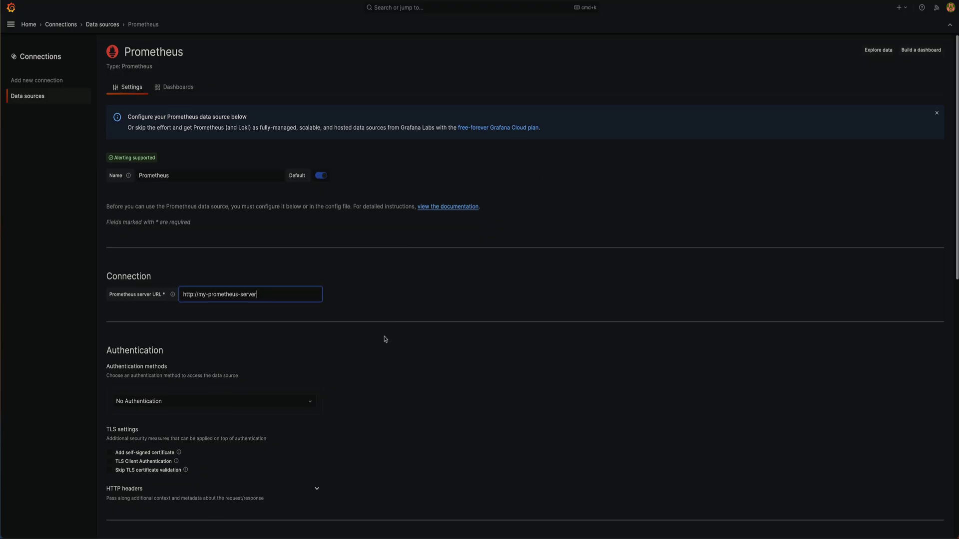
Save & test the Prometheus data source, confirming it queries the Prometheus API successfully.
scroll(385, 339, "down", 5)
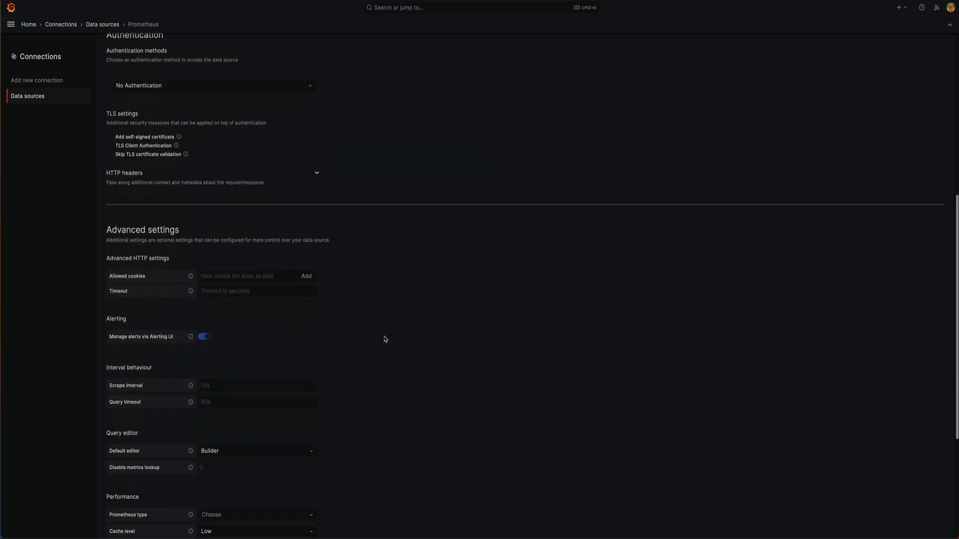
scroll(386, 340, "down", 4)
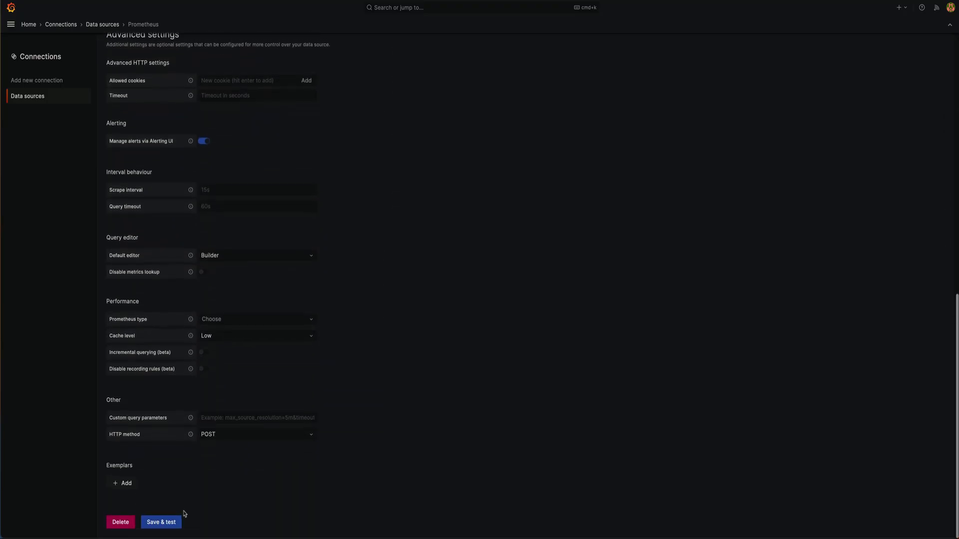
left_click(164, 522)
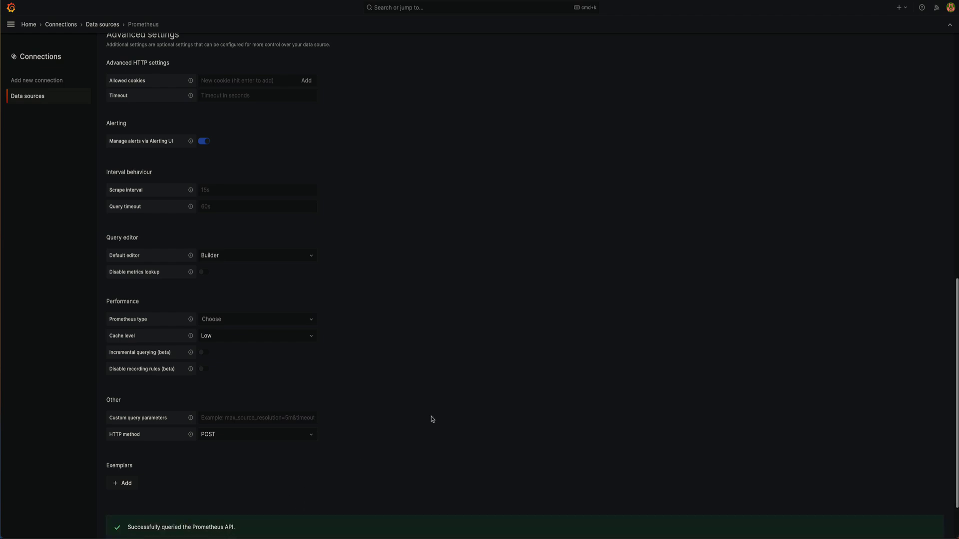
scroll(499, 349, "up", 10)
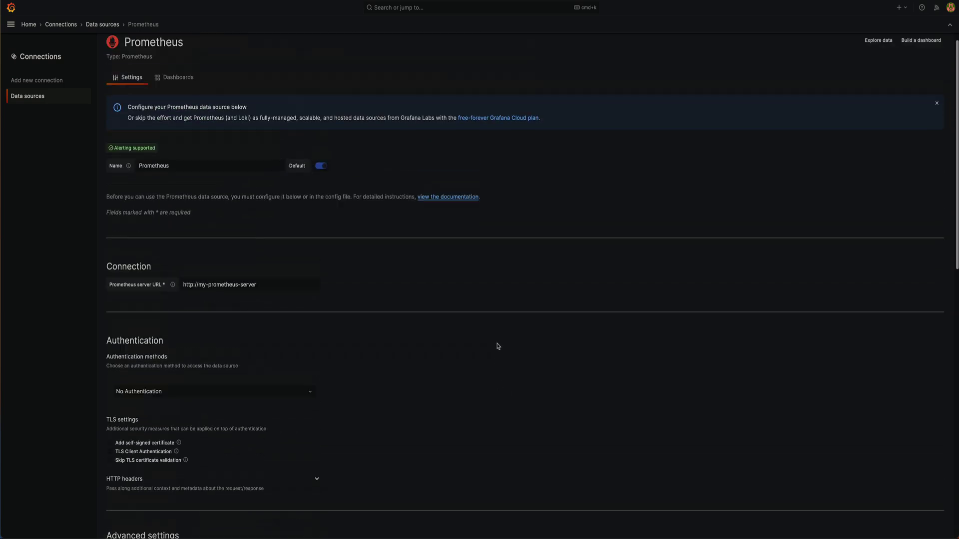
scroll(497, 346, "up", 1)
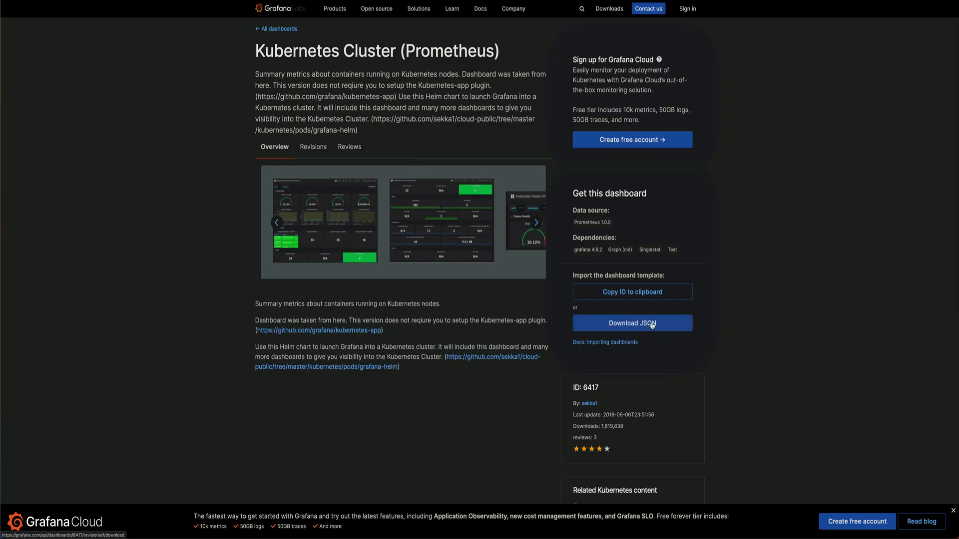
Copy dashboard ID 6417 from the Kubernetes Cluster (Prometheus) page on Grafana.com.
left_click(631, 295)
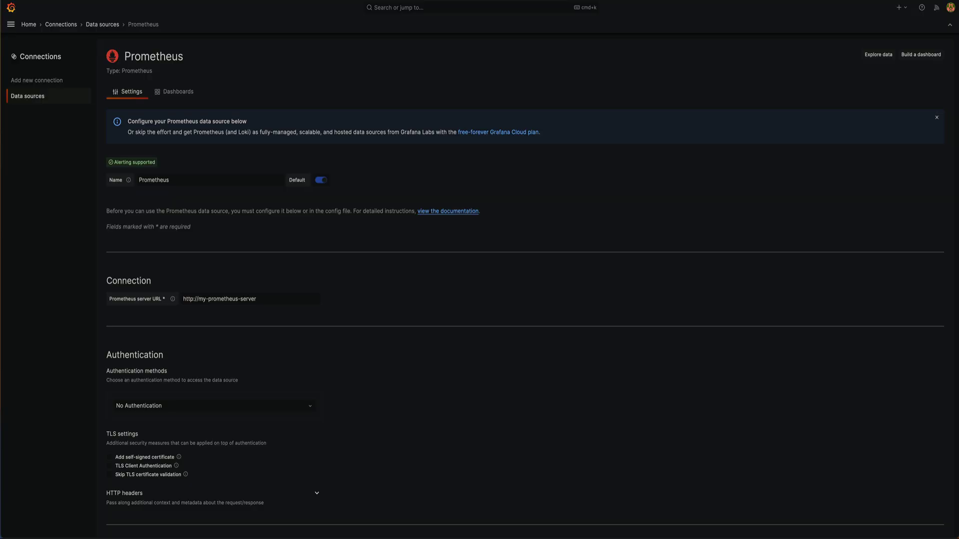
Import the Grafana.com dashboard by ID (1860 entered), choosing Prometheus as its data source.
left_click(29, 24)
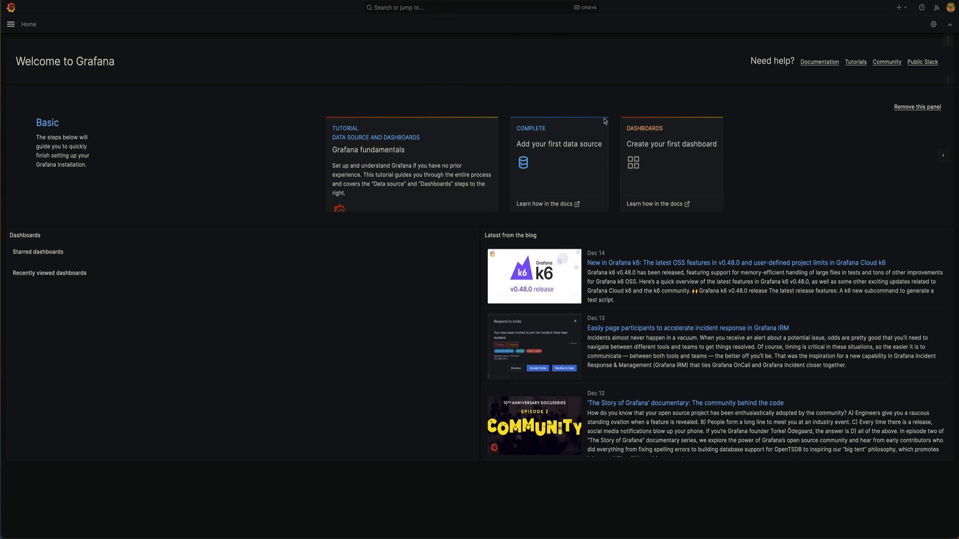
left_click(634, 130)
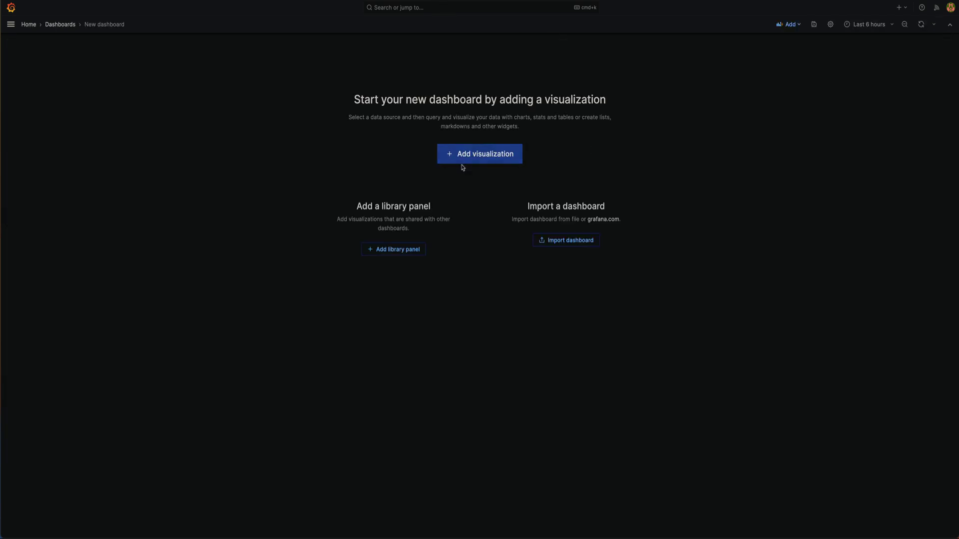
left_click(568, 242)
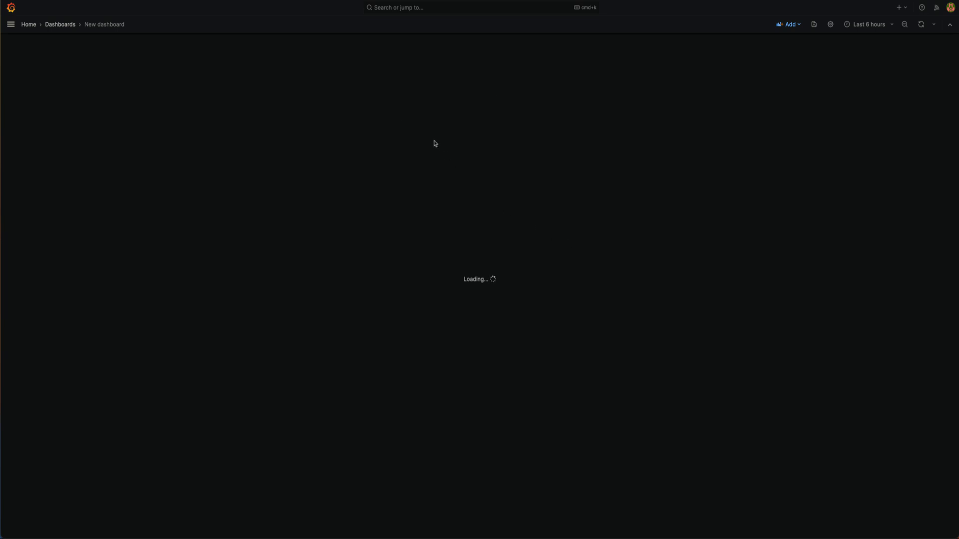
left_click(228, 167)
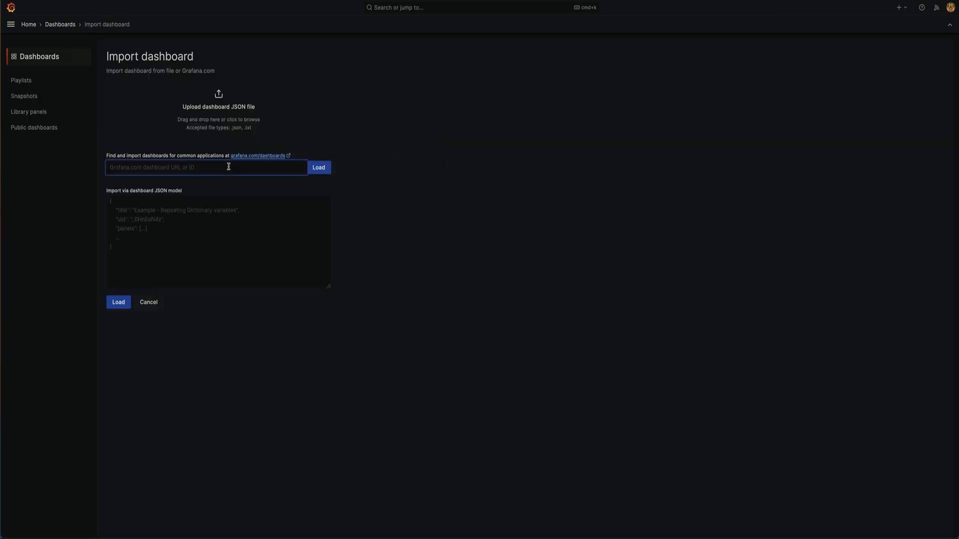
type("1860")
left_click(320, 168)
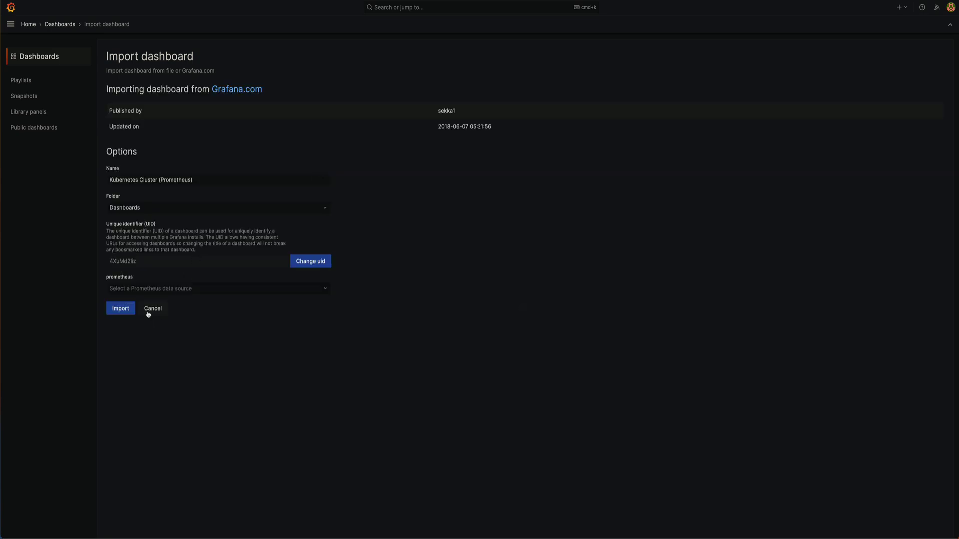
left_click(155, 288)
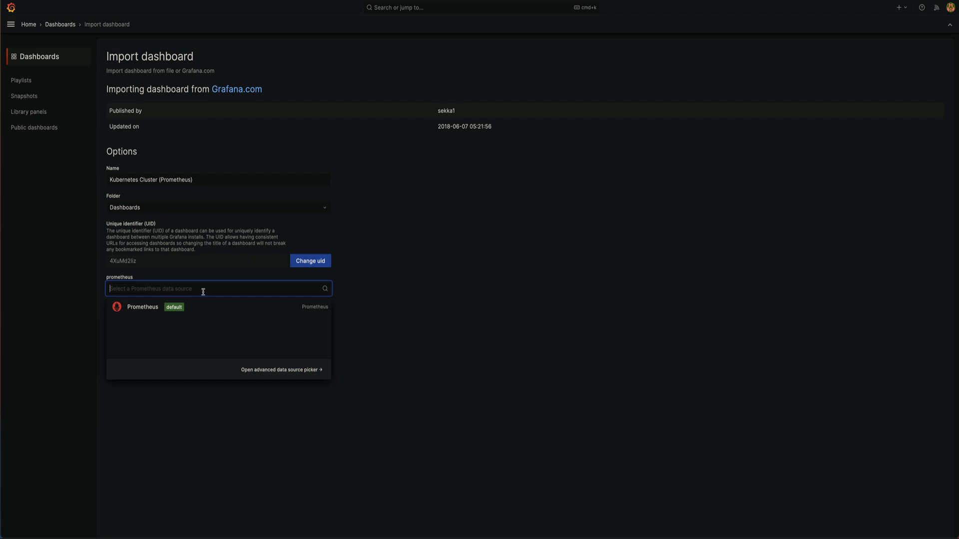
left_click(129, 307)
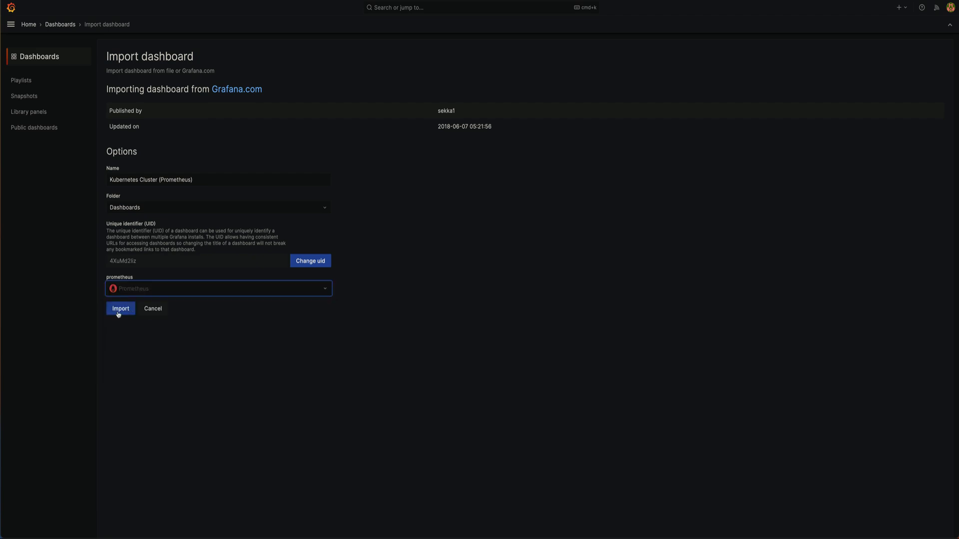
left_click(118, 309)
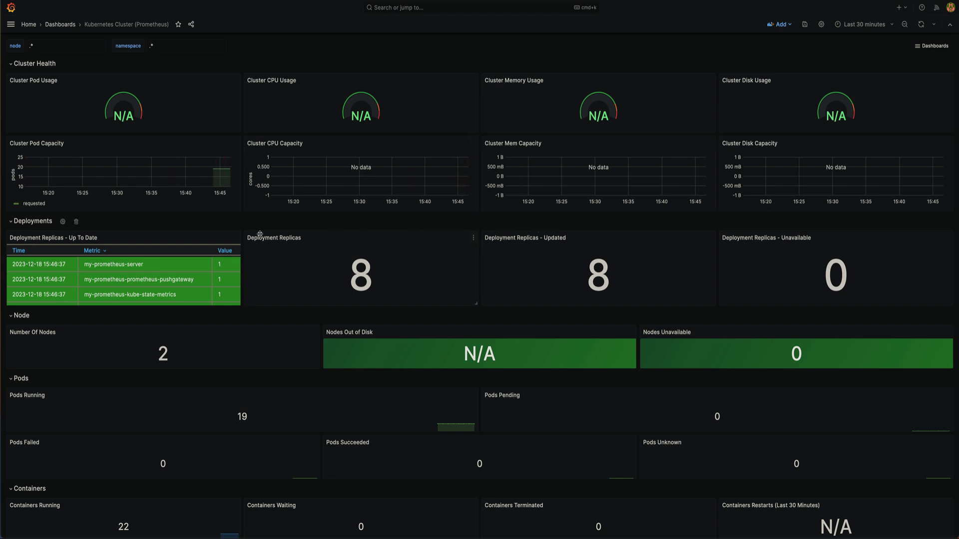
scroll(151, 275, "down", 5)
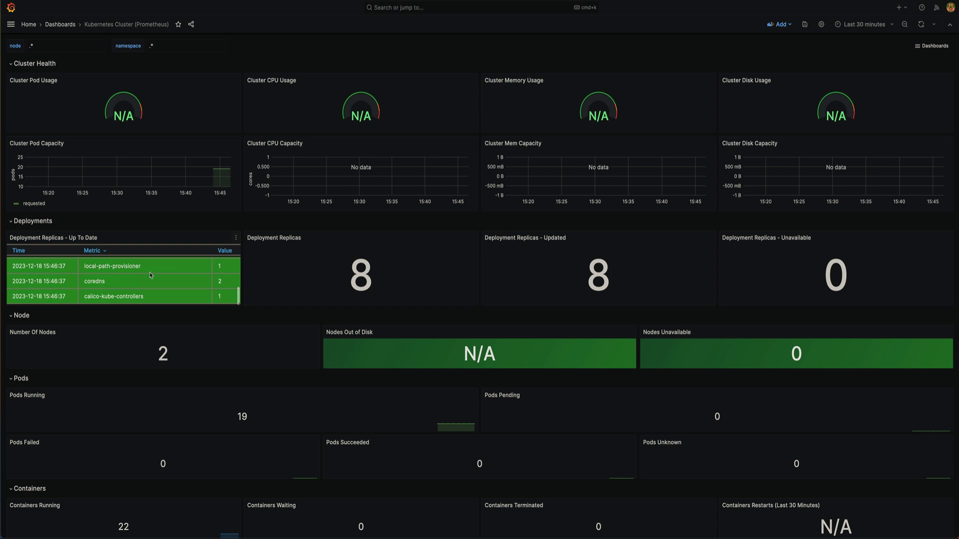
scroll(150, 275, "up", 5)
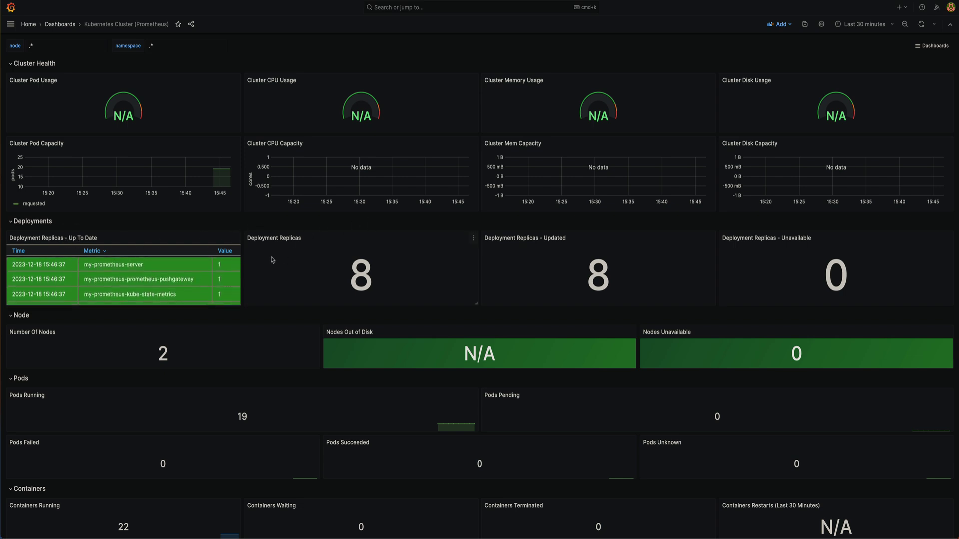
scroll(272, 260, "down", 5)
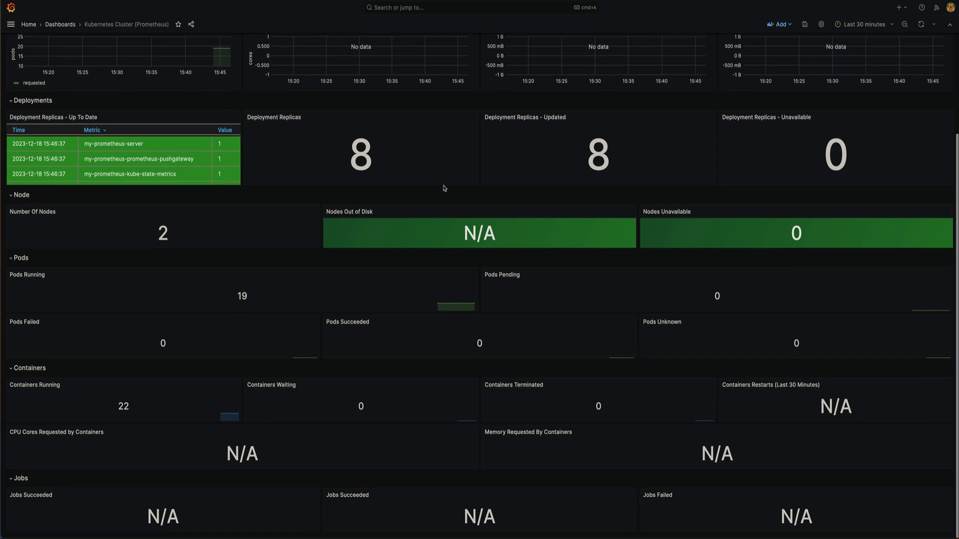
scroll(431, 236, "up", 3)
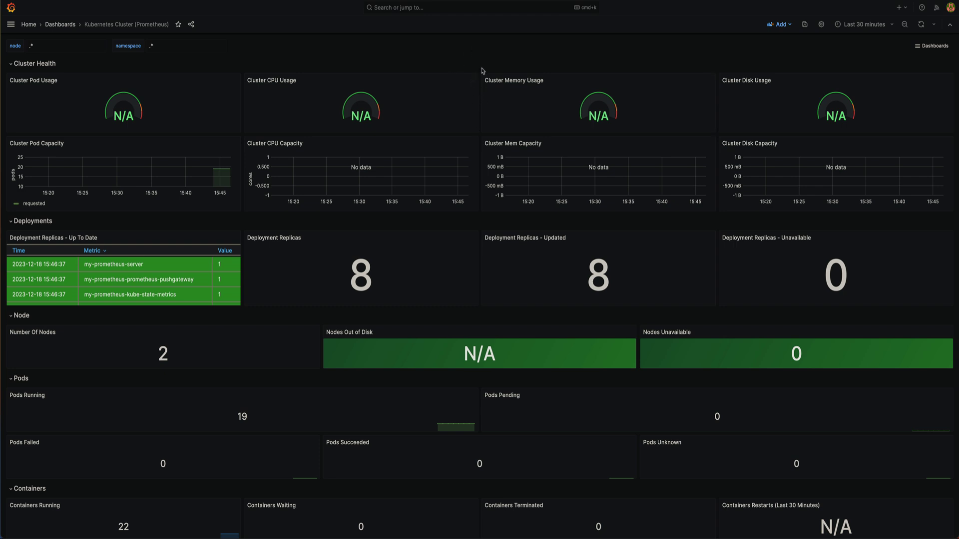
scroll(483, 70, "down", 3)
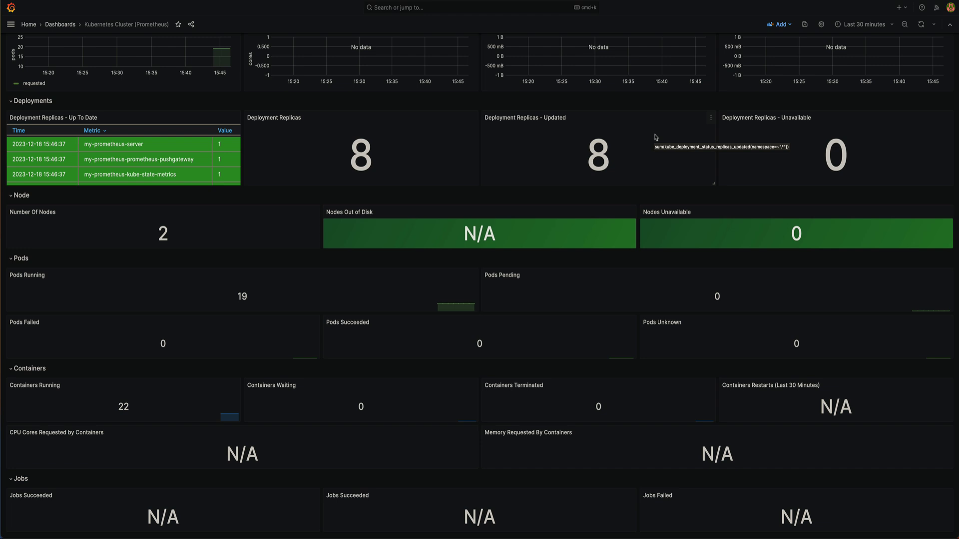
scroll(615, 110, "up", 3)
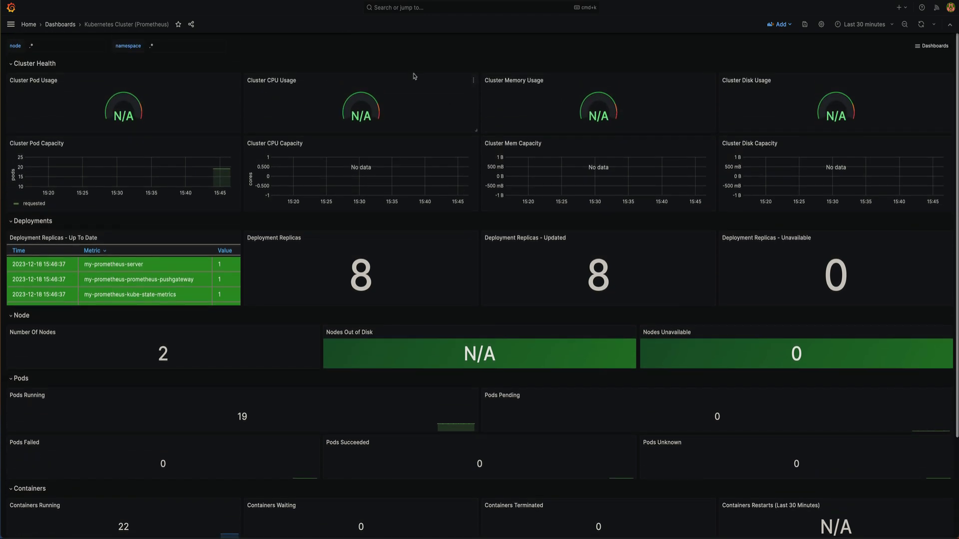